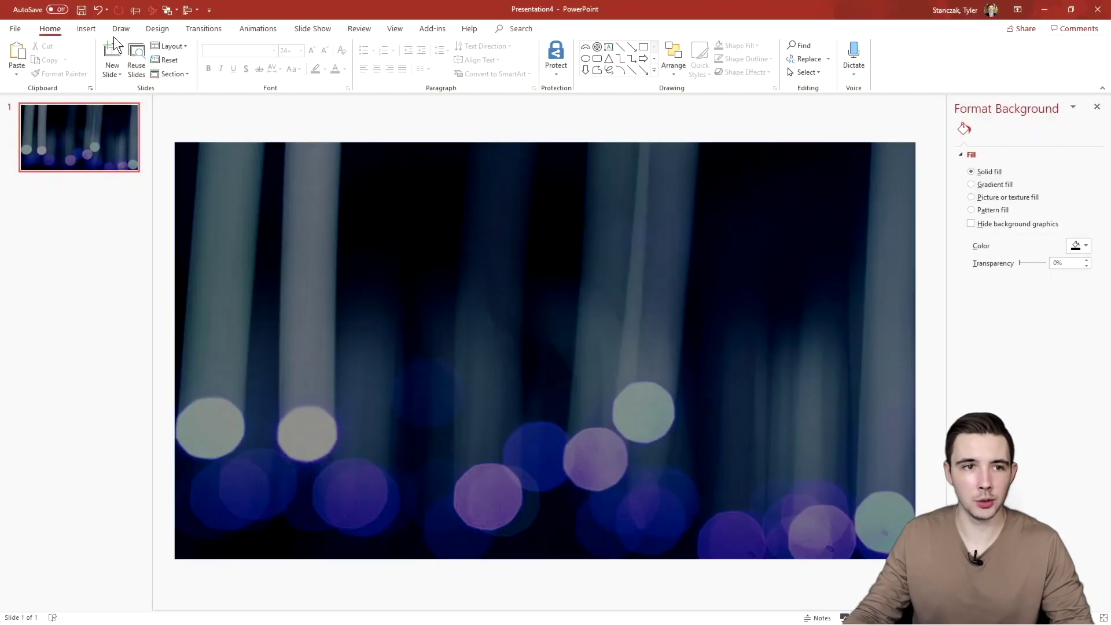
Switch to the Insert ribbon to reach the Table option for the bokeh slide.
{"action": "left_click", "coordinate": [92, 30]}
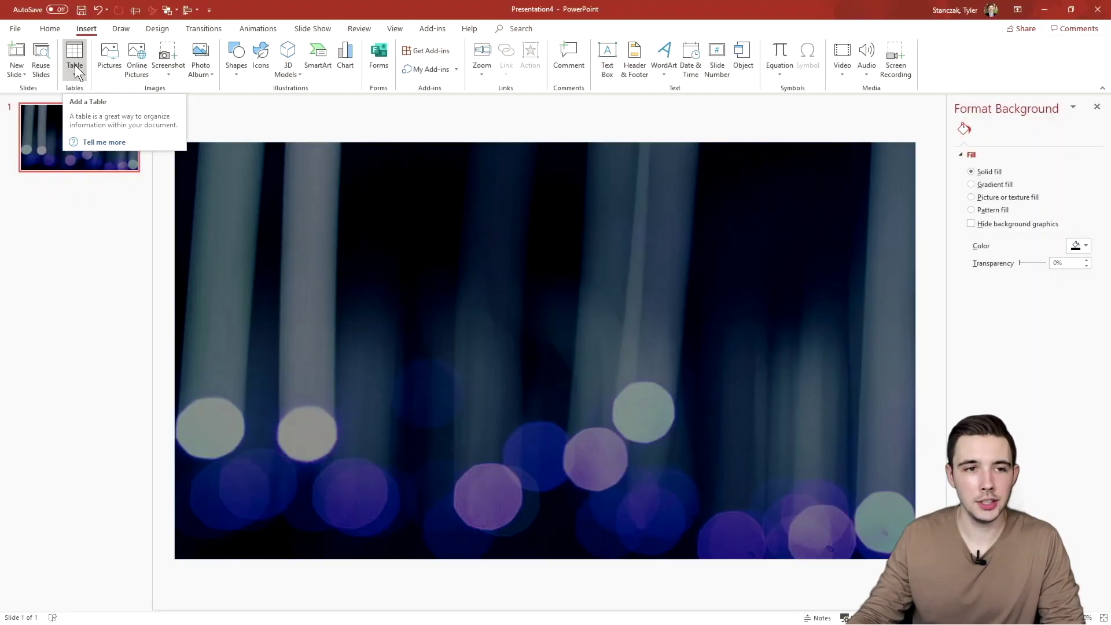
Insert a 4x4 table onto the bokeh slide from the Table grid.
{"action": "left_click", "coordinate": [74, 69]}
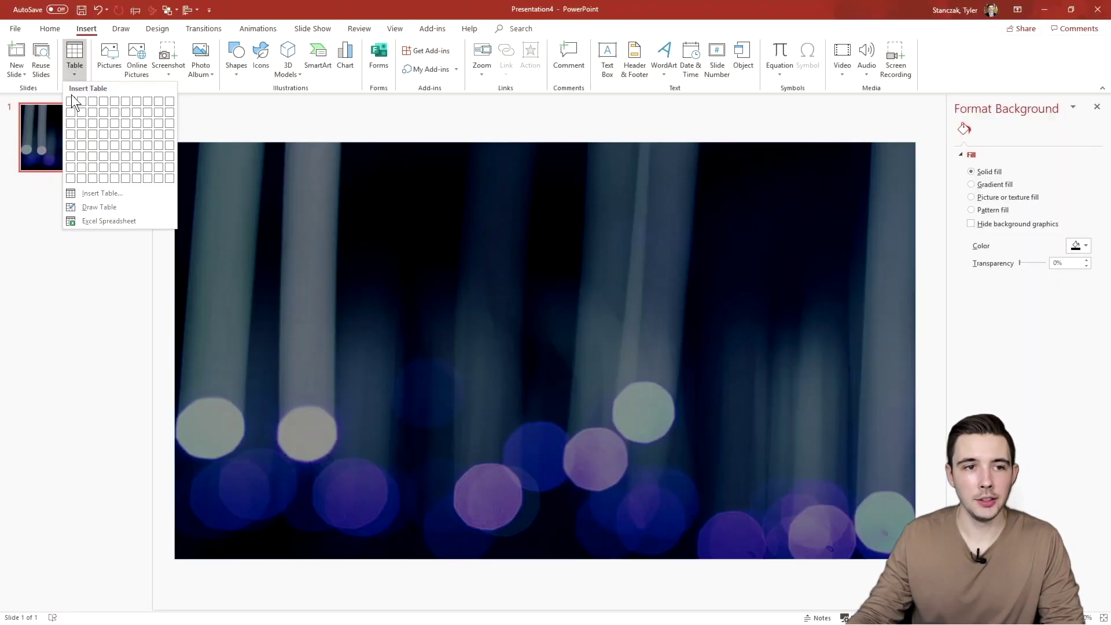
{"action": "left_click", "coordinate": [105, 136]}
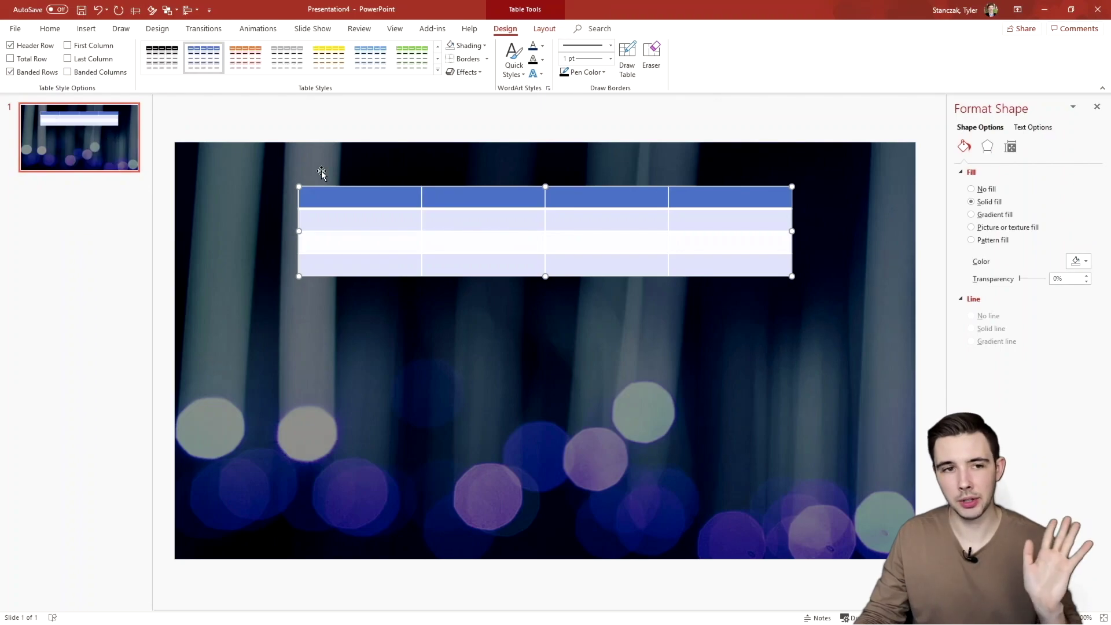
{"action": "left_click", "coordinate": [86, 28]}
{"action": "left_click", "coordinate": [74, 58]}
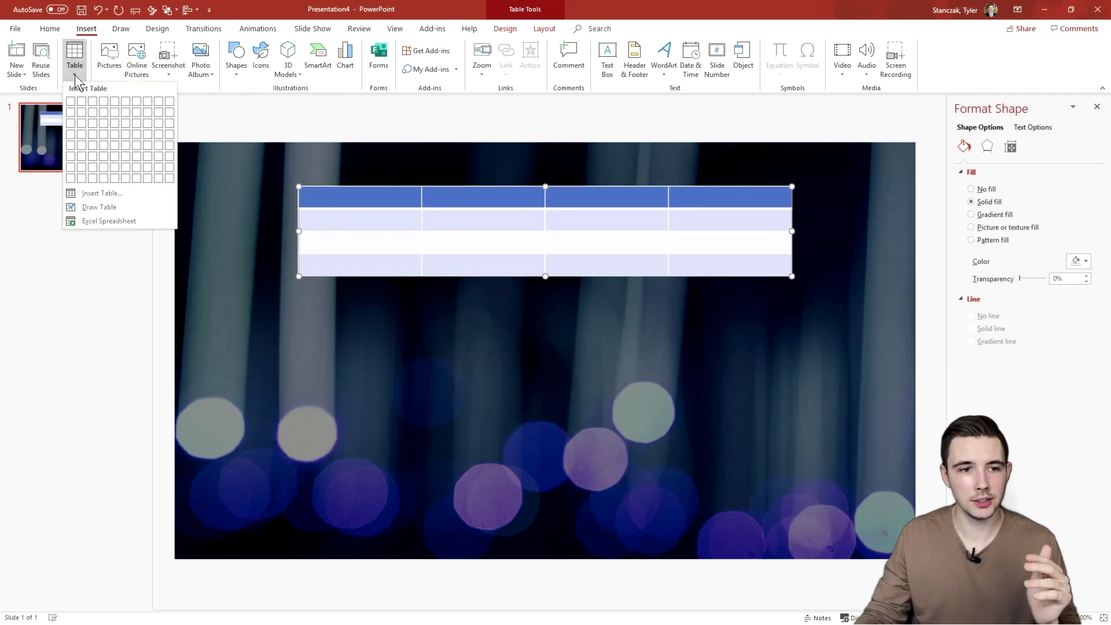
{"action": "left_click", "coordinate": [120, 193]}
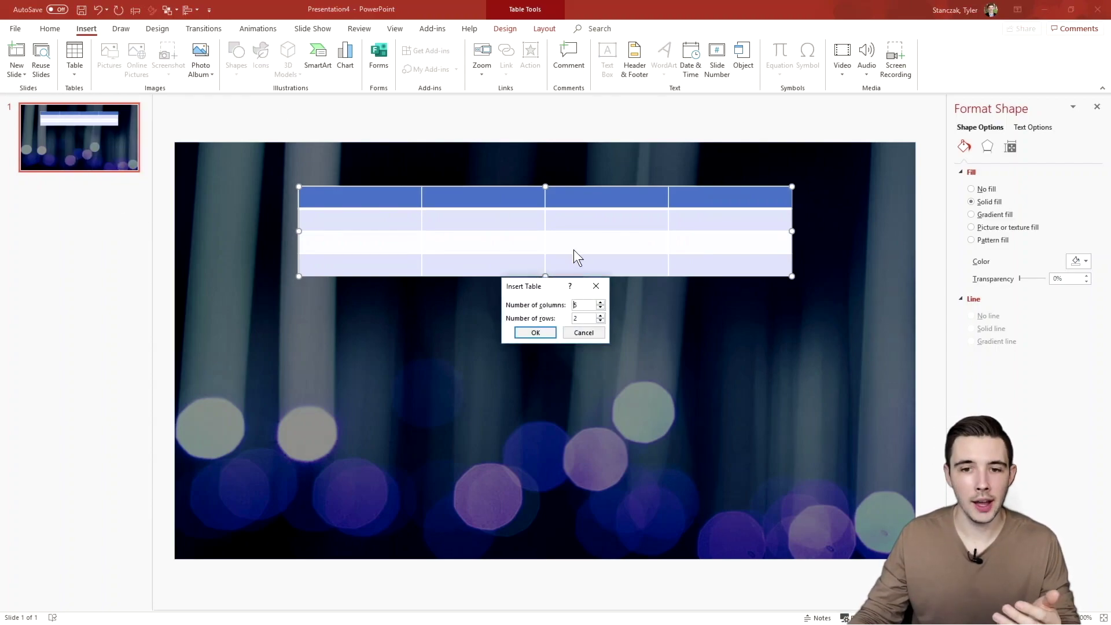
{"action": "left_click", "coordinate": [549, 331]}
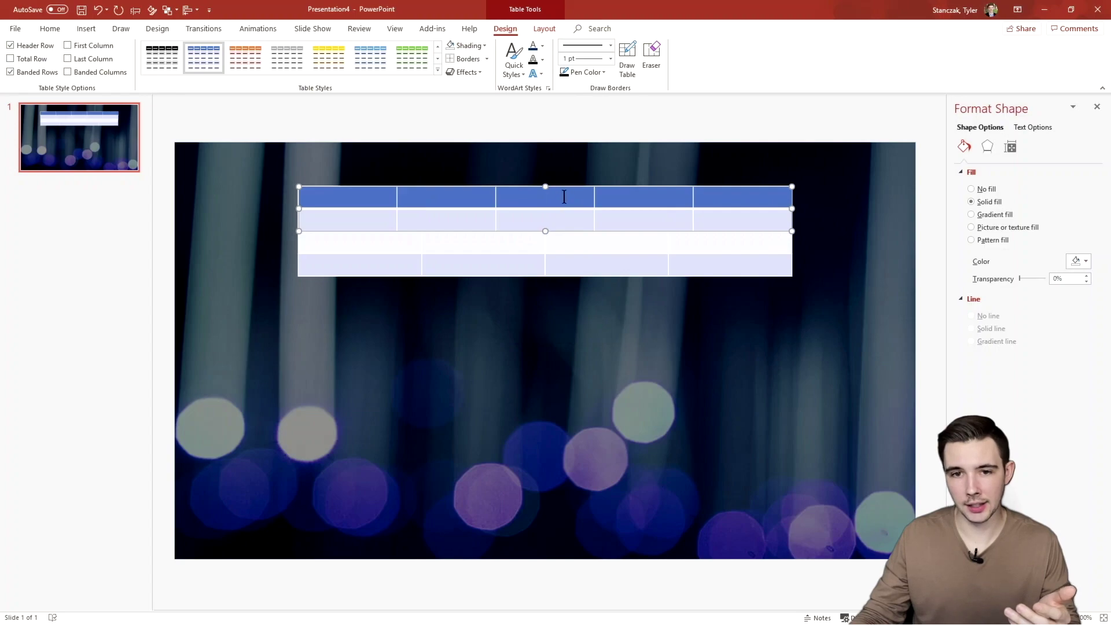
{"action": "key", "text": "ctrl+z"}
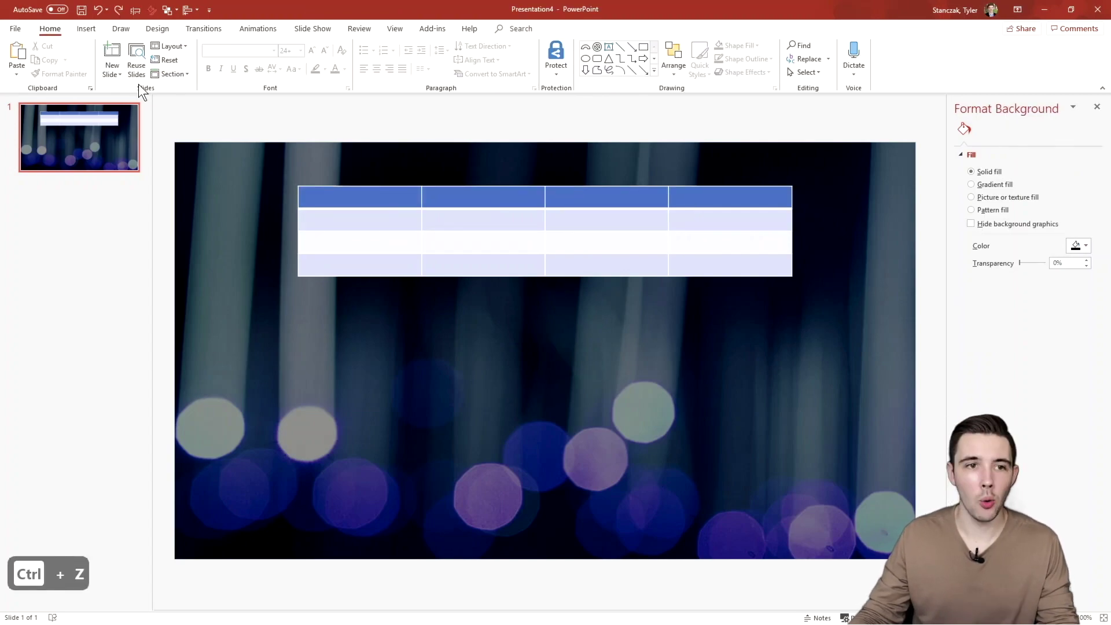
{"action": "left_click", "coordinate": [85, 29]}
{"action": "left_click", "coordinate": [71, 74]}
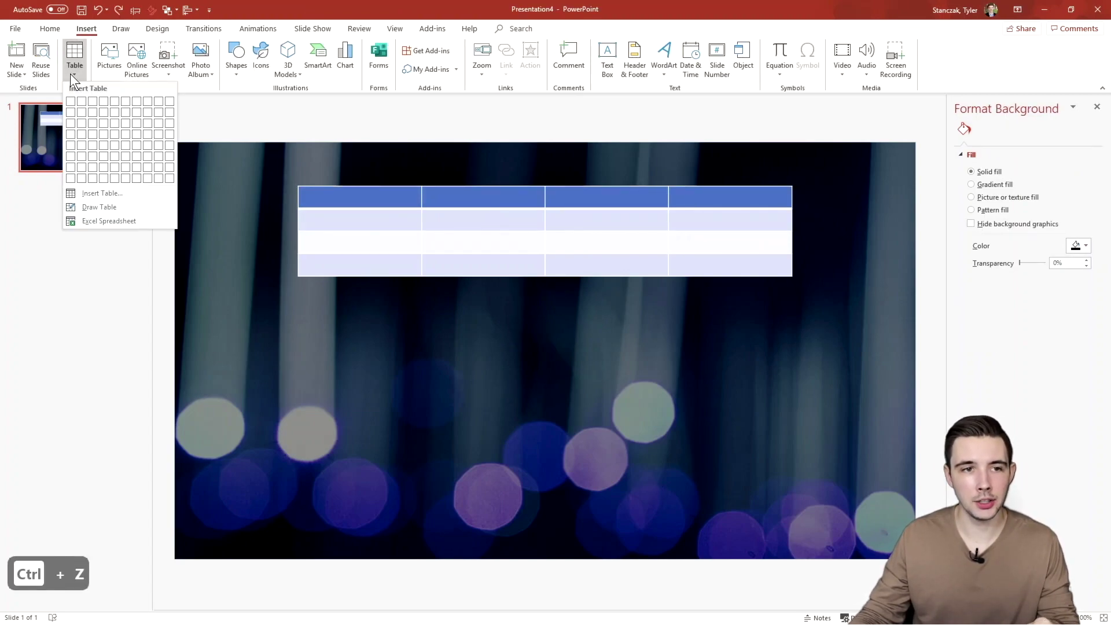
{"action": "left_click", "coordinate": [99, 203]}
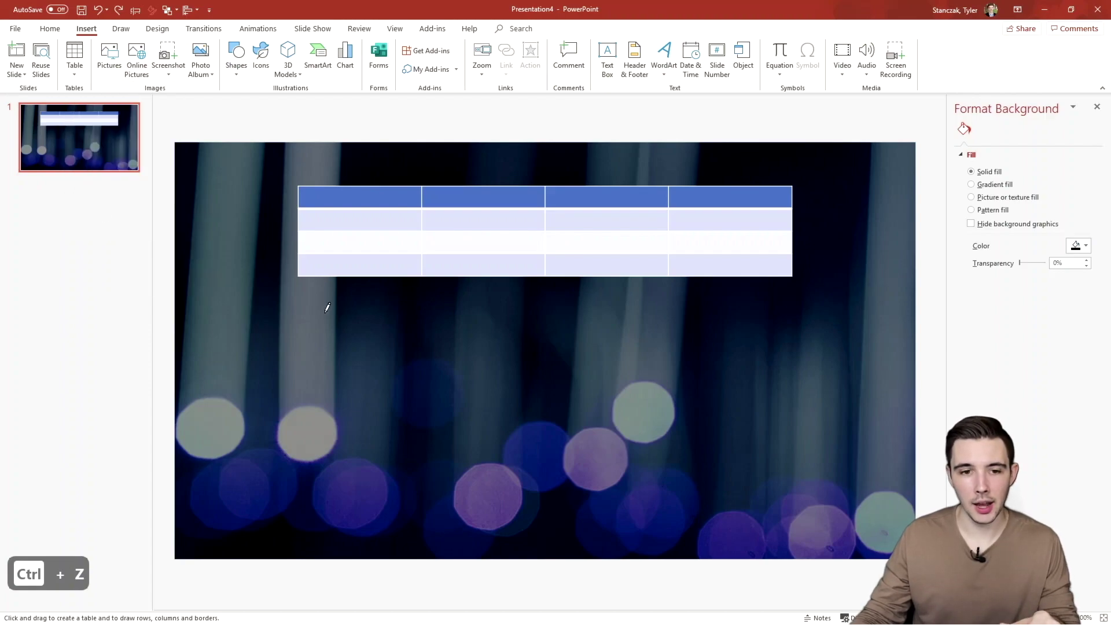
{"action": "mouse_move", "coordinate": [317, 313]}
{"action": "left_mouse_down"}
{"action": "mouse_move", "coordinate": [388, 314]}
{"action": "mouse_move", "coordinate": [395, 341]}
{"action": "left_mouse_up"}
{"action": "left_click", "coordinate": [303, 317]}
{"action": "left_click", "coordinate": [349, 316]}
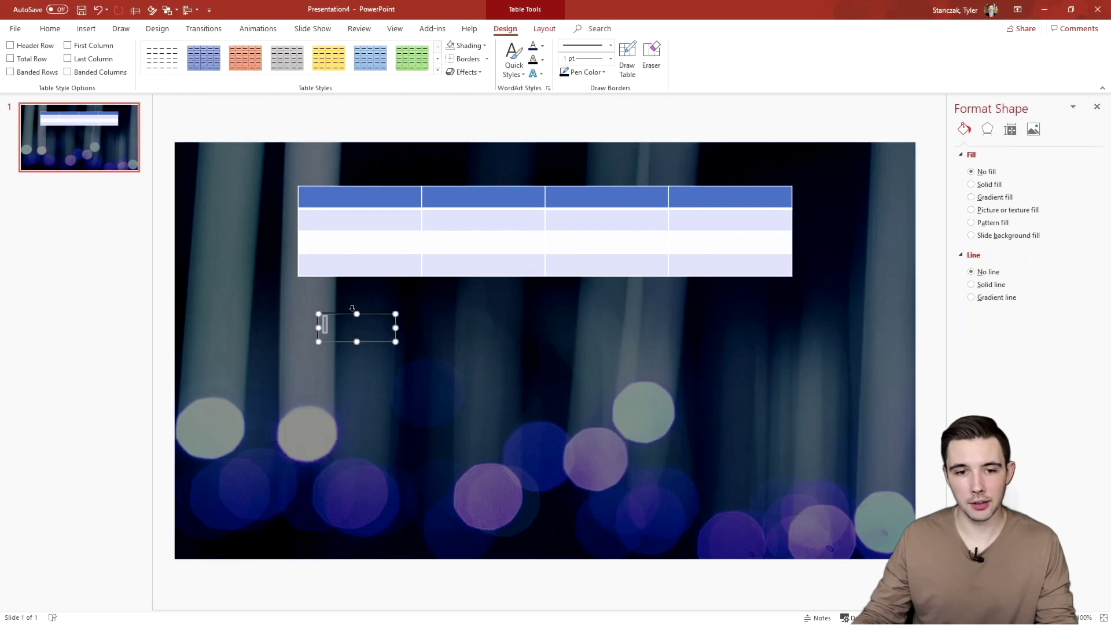
{"action": "key", "text": "Delete"}
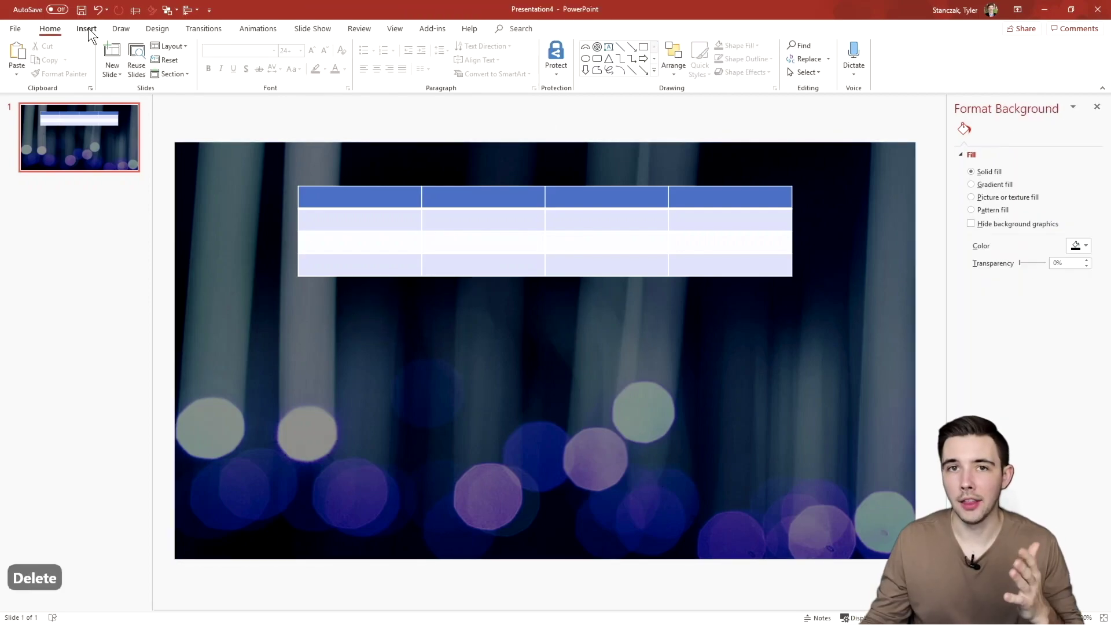
{"action": "left_click", "coordinate": [86, 29]}
{"action": "left_click", "coordinate": [78, 74]}
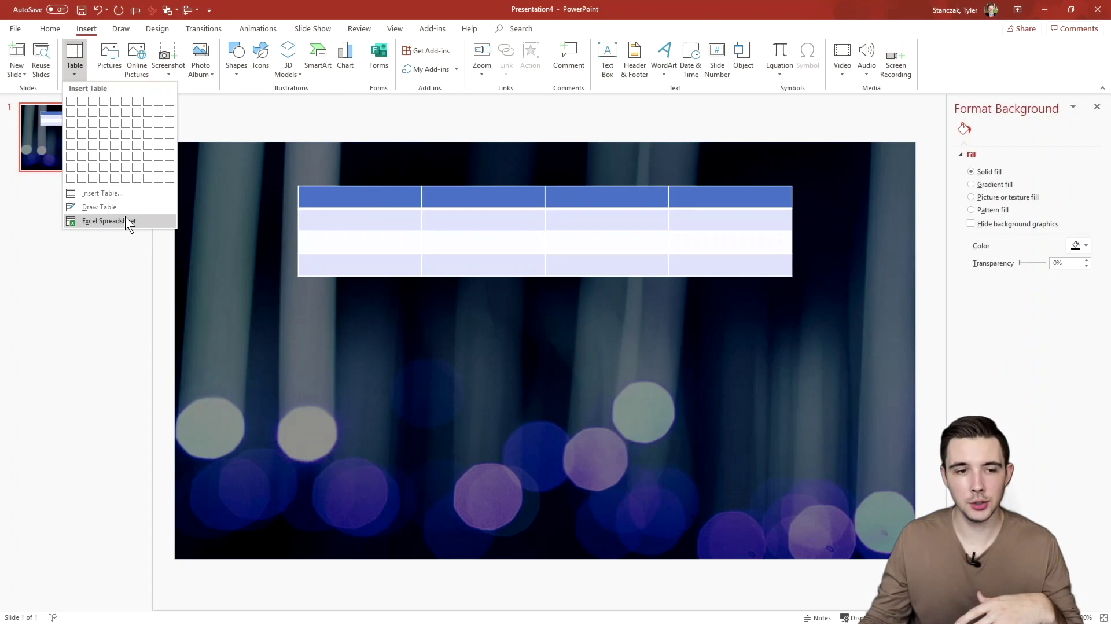
{"action": "left_click", "coordinate": [108, 221]}
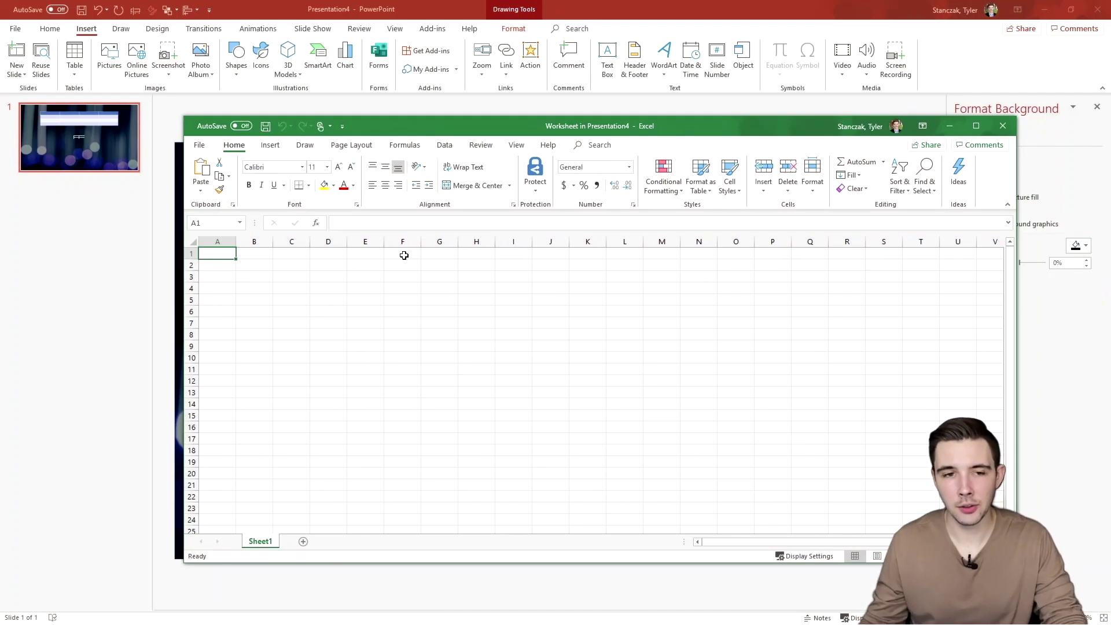
{"action": "left_click", "coordinate": [1002, 125]}
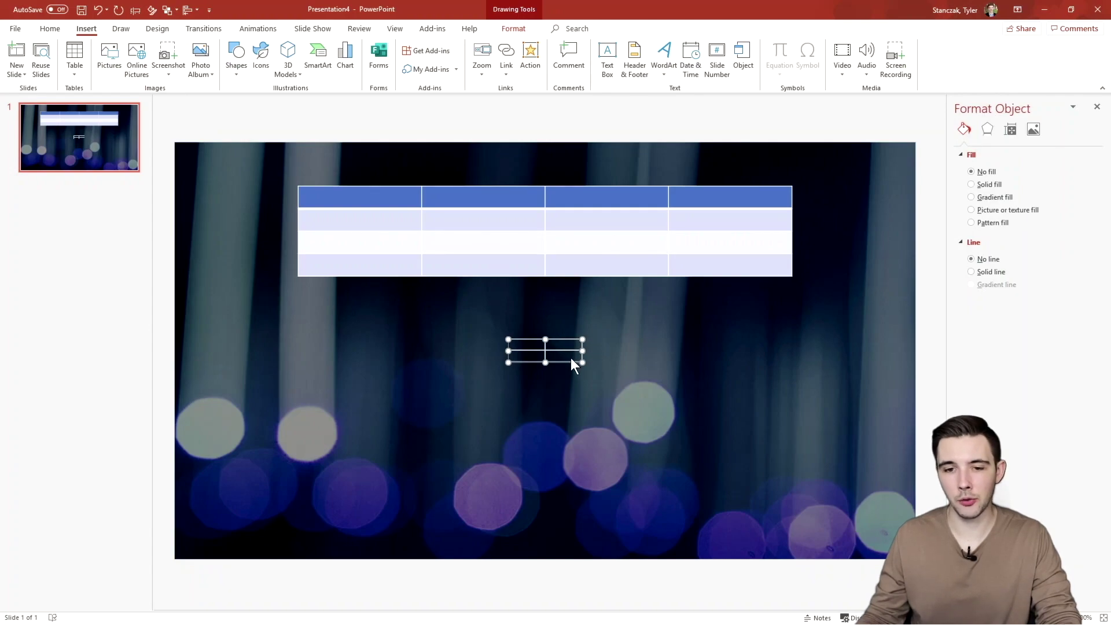
{"action": "key", "text": "Delete"}
{"action": "left_click", "coordinate": [404, 209]}
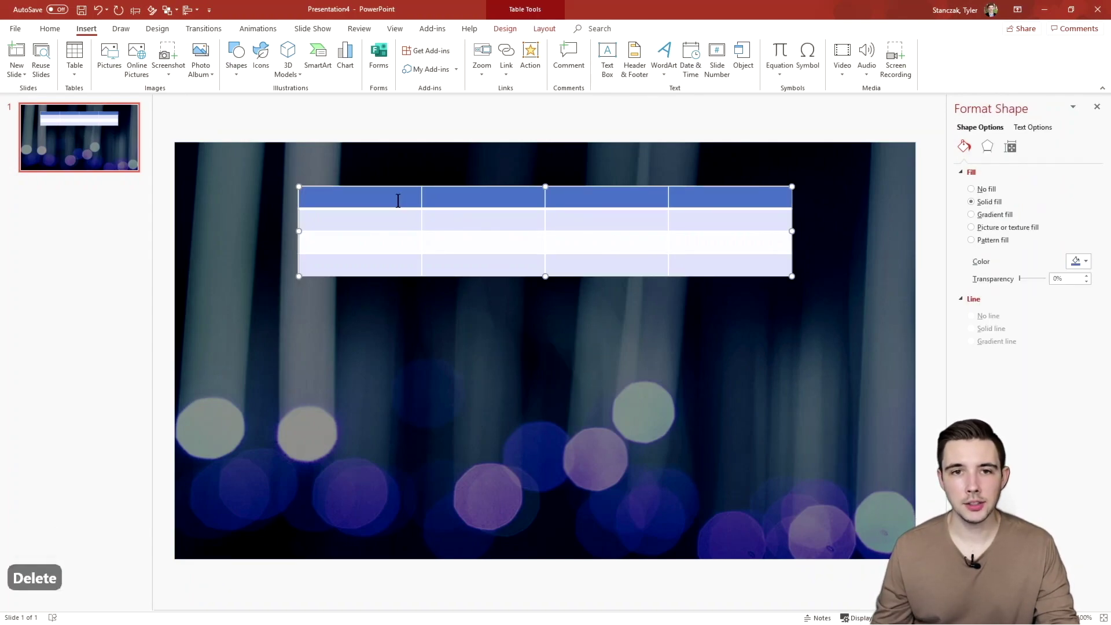
{"action": "left_click", "coordinate": [377, 174]}
Apply the Light Style 3 - Accent 5 table style to the 4x4 table.
{"action": "left_click", "coordinate": [422, 189]}
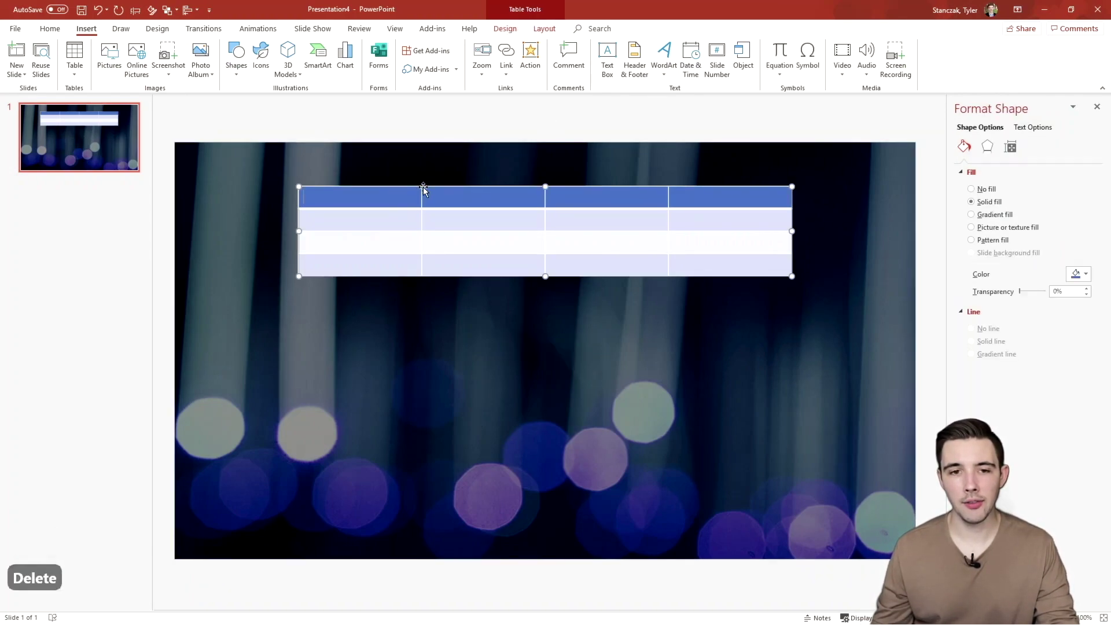
{"action": "left_click", "coordinate": [508, 30]}
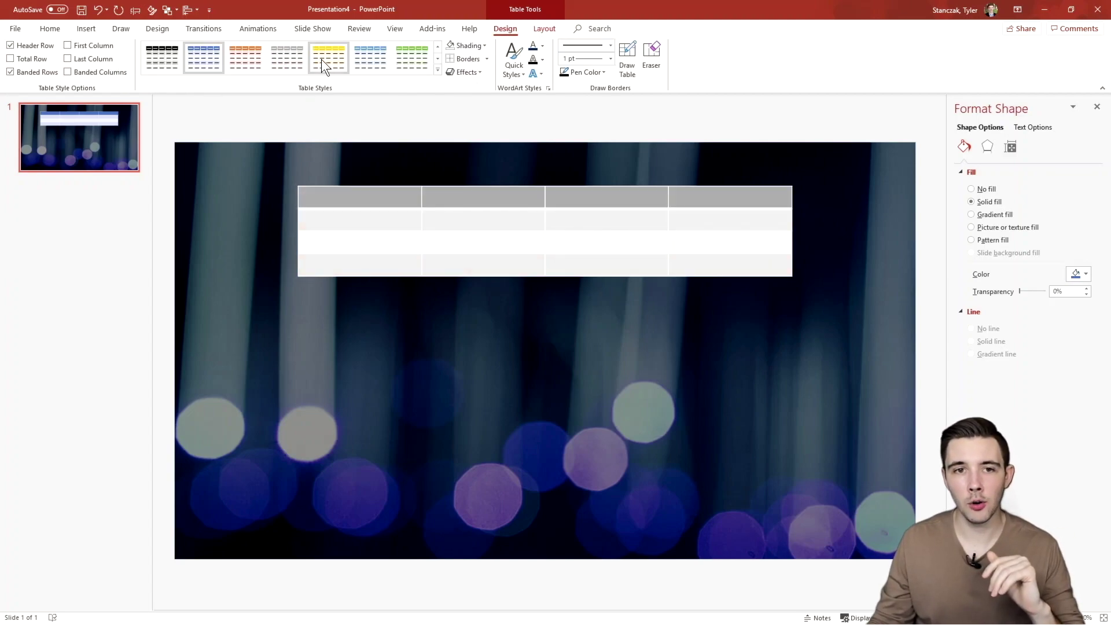
{"action": "left_click", "coordinate": [436, 69]}
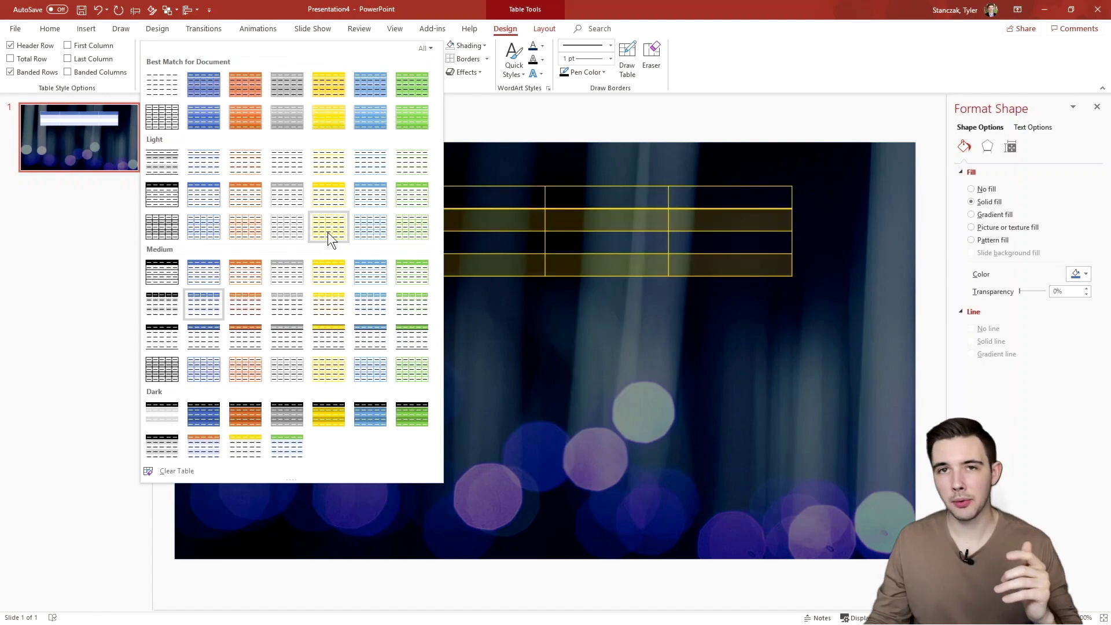
{"action": "left_click", "coordinate": [369, 235]}
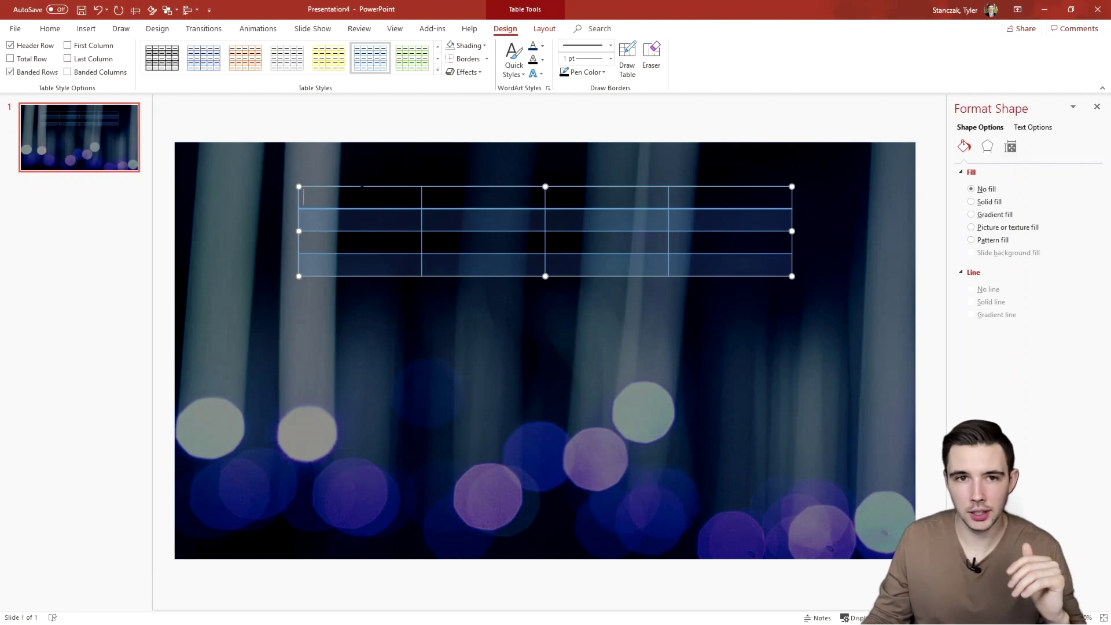
{"action": "left_click", "coordinate": [478, 51]}
Set the first two header cells to No Fill and No Border.
{"action": "key", "text": "Escape"}
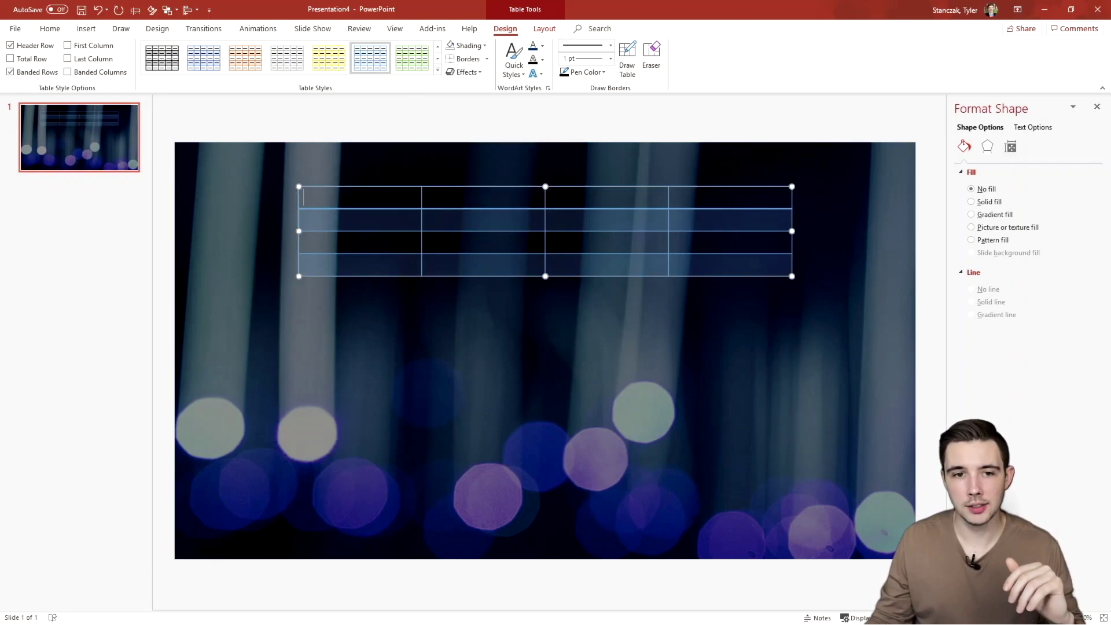
{"action": "left_click_drag", "start_coordinate": [324, 197], "coordinate": [442, 200]}
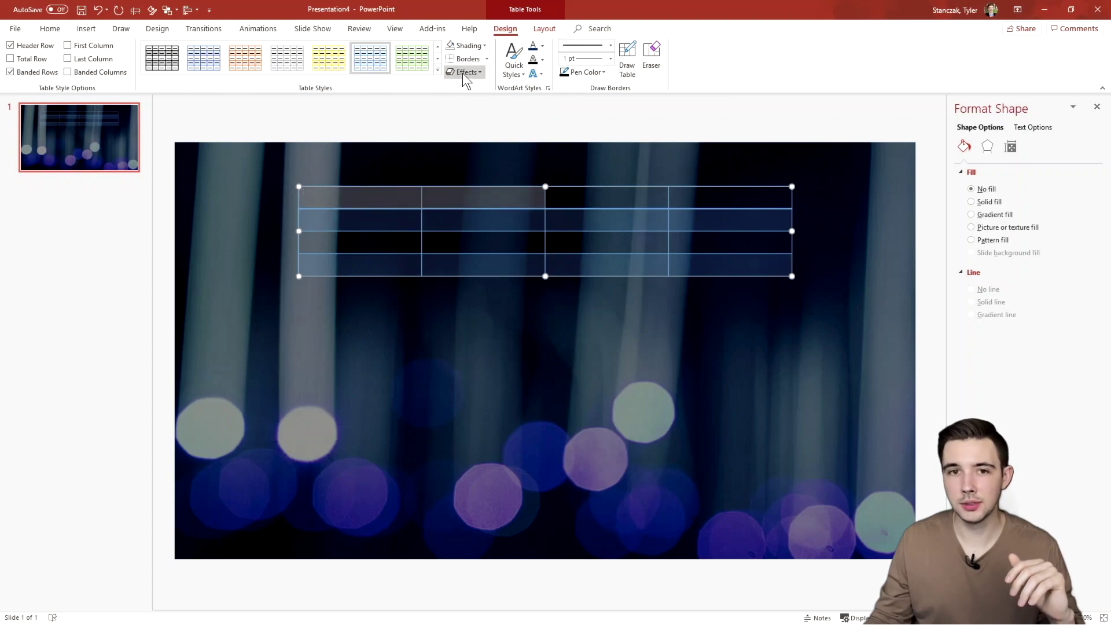
{"action": "left_click", "coordinate": [483, 46]}
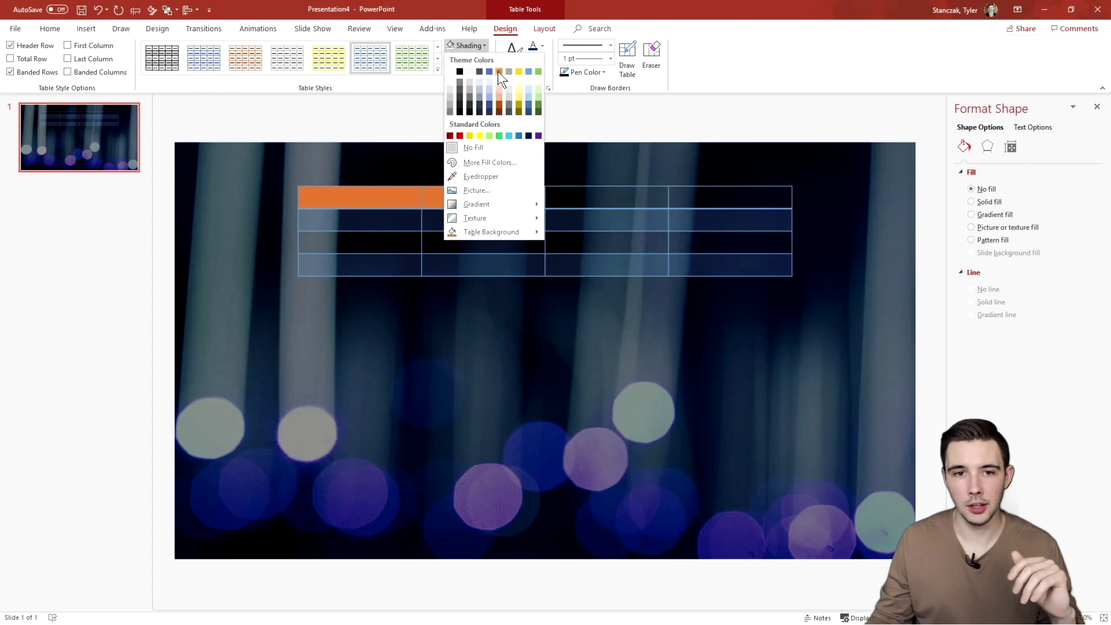
{"action": "left_click", "coordinate": [497, 71]}
{"action": "left_click", "coordinate": [483, 46]}
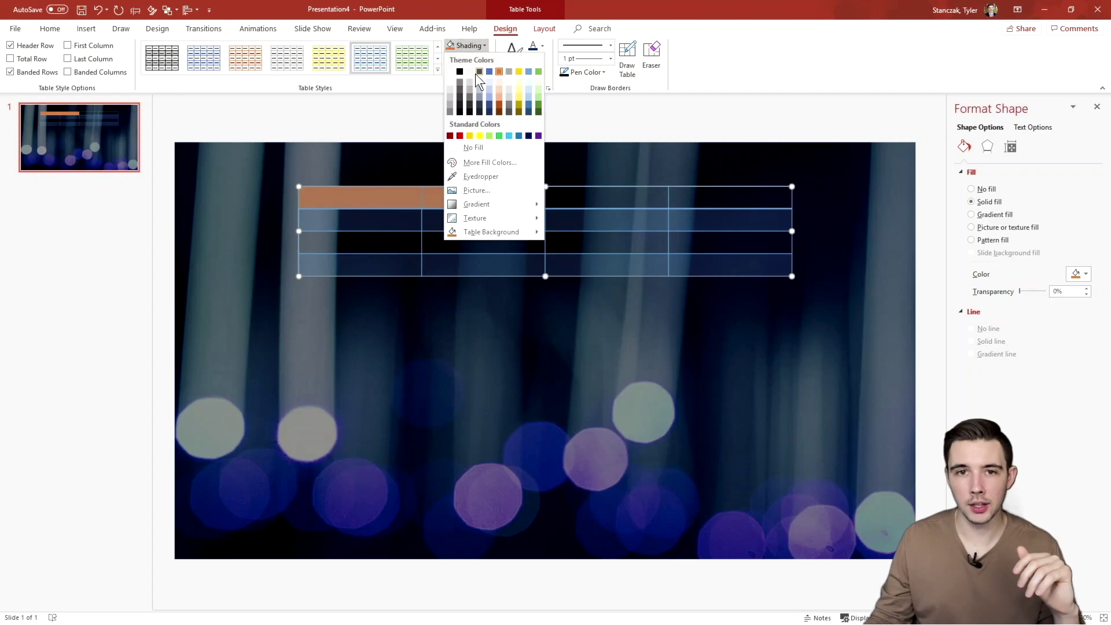
{"action": "left_click", "coordinate": [469, 147]}
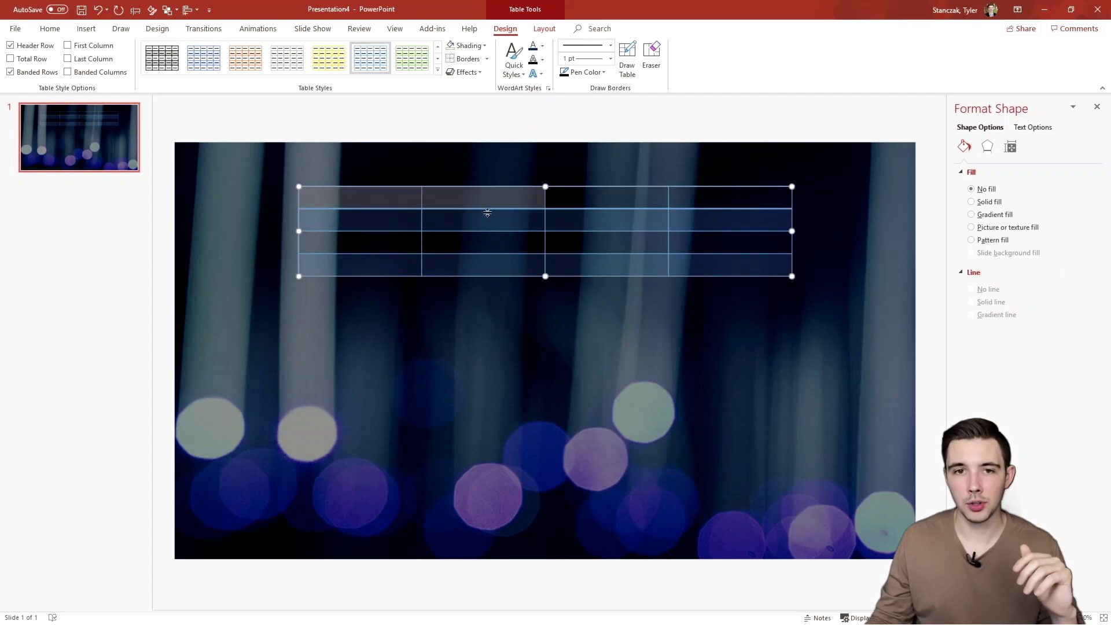
{"action": "left_click", "coordinate": [487, 58]}
{"action": "left_click", "coordinate": [482, 73]}
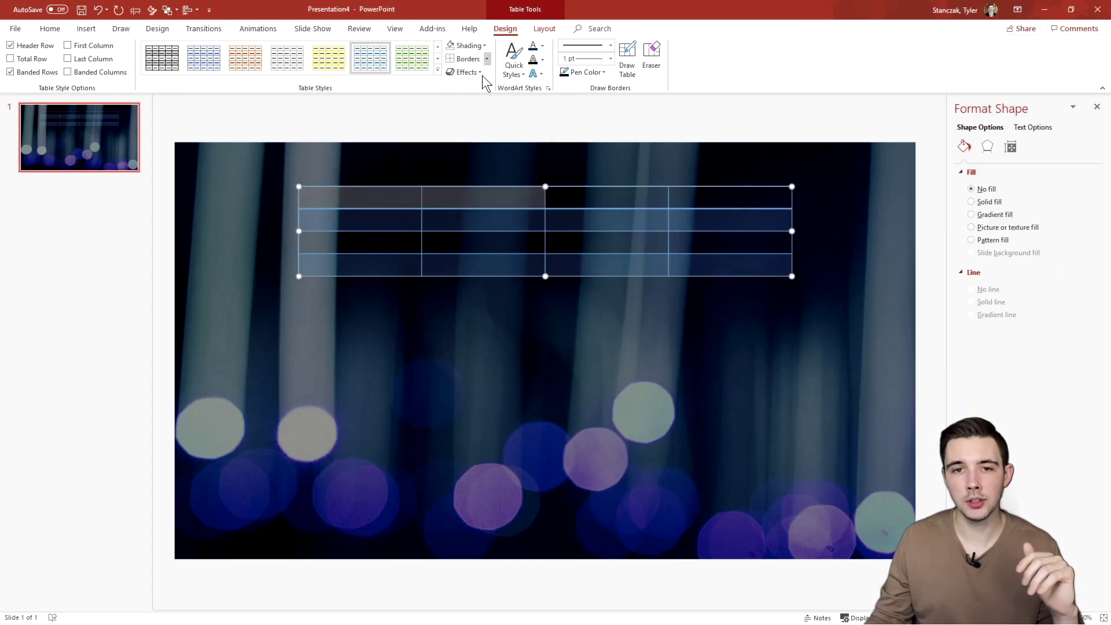
Add a left border to the extended header selection, then select all four third-column cells.
{"action": "left_click_drag", "start_coordinate": [427, 197], "coordinate": [479, 196]}
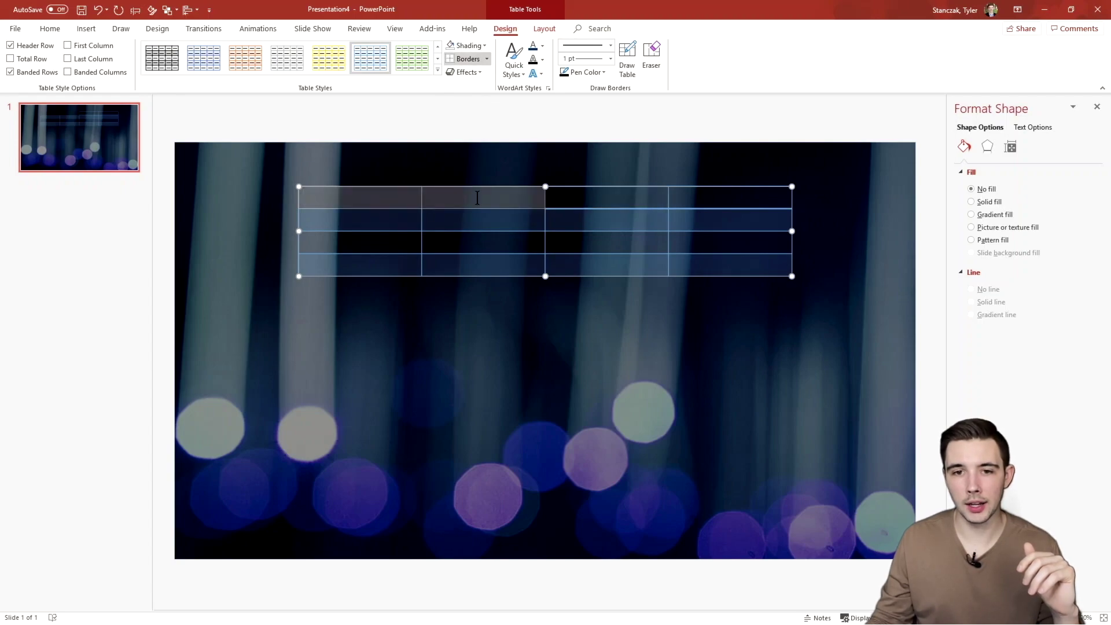
{"action": "left_click", "coordinate": [487, 59]}
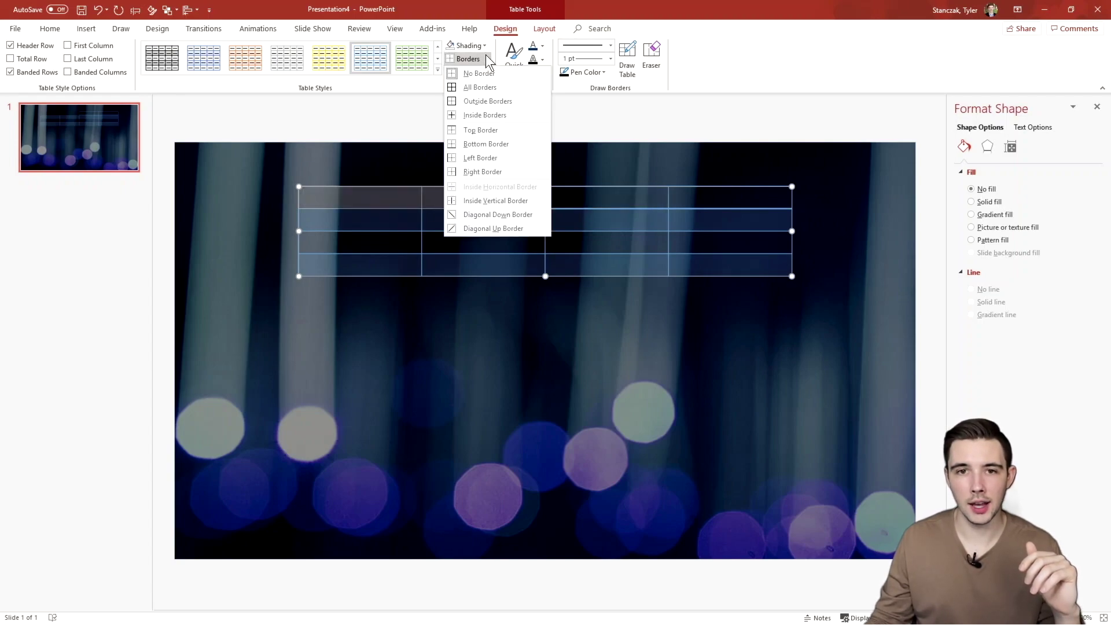
{"action": "left_click", "coordinate": [481, 157]}
{"action": "left_click", "coordinate": [403, 202]}
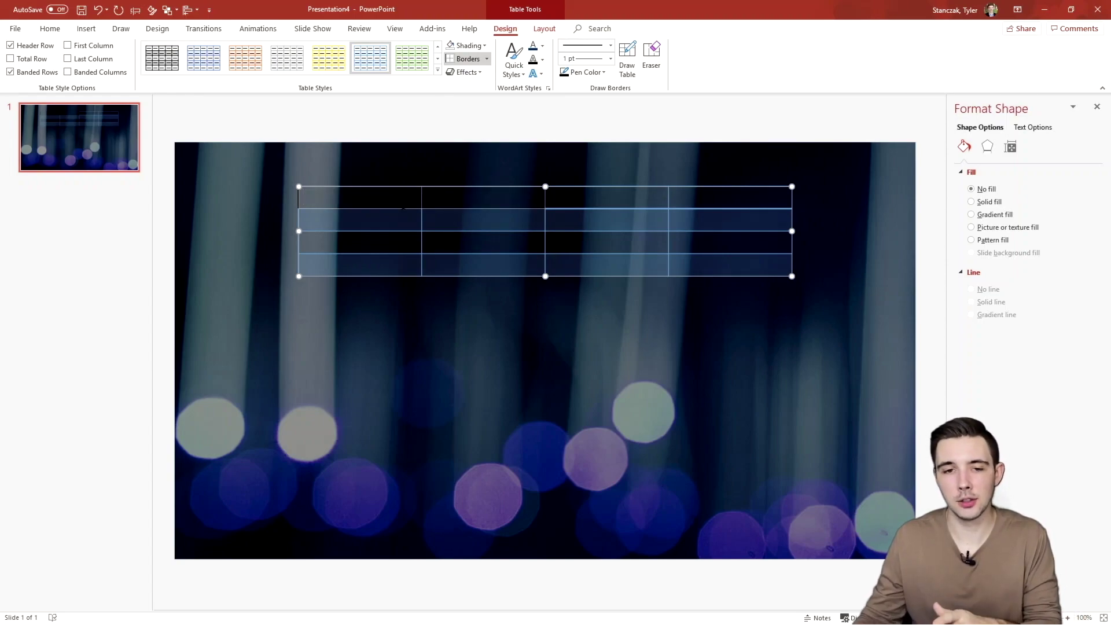
{"action": "left_click_drag", "start_coordinate": [403, 204], "coordinate": [438, 200]}
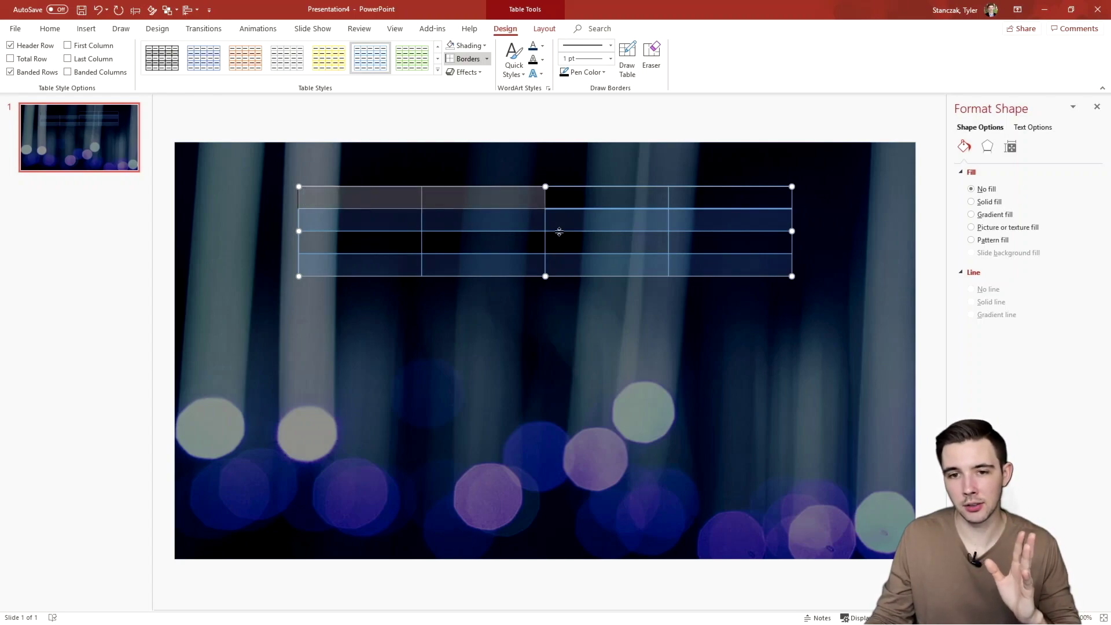
{"action": "left_click_drag", "start_coordinate": [559, 200], "coordinate": [679, 259]}
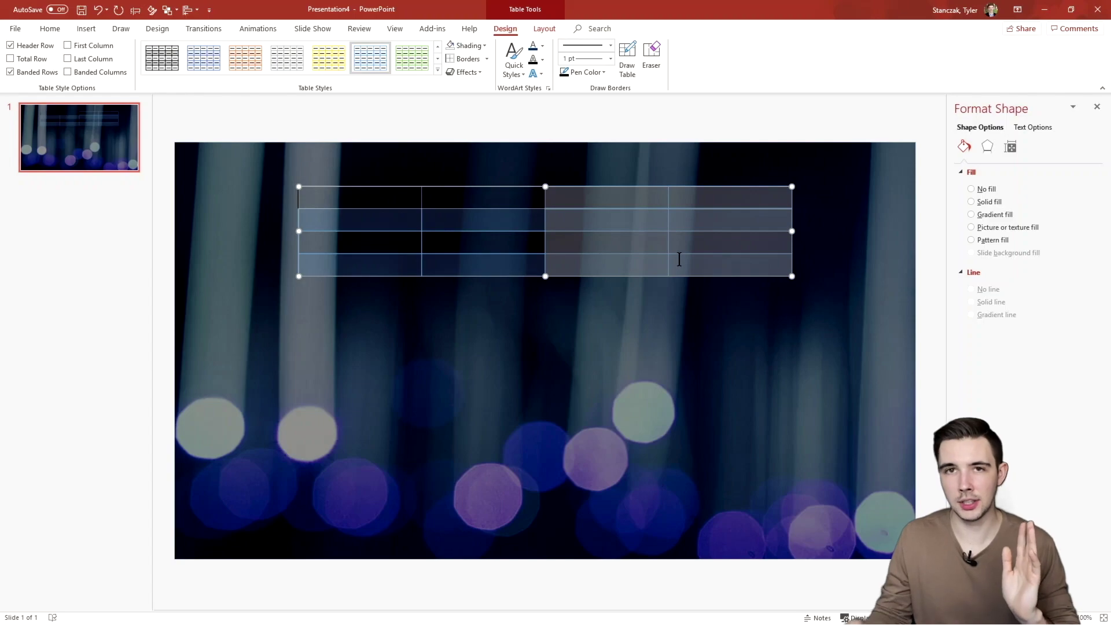
Apply the Round cell bevel effect to the selected right-hand cells, leaving reflection unchanged.
{"action": "left_click", "coordinate": [481, 72]}
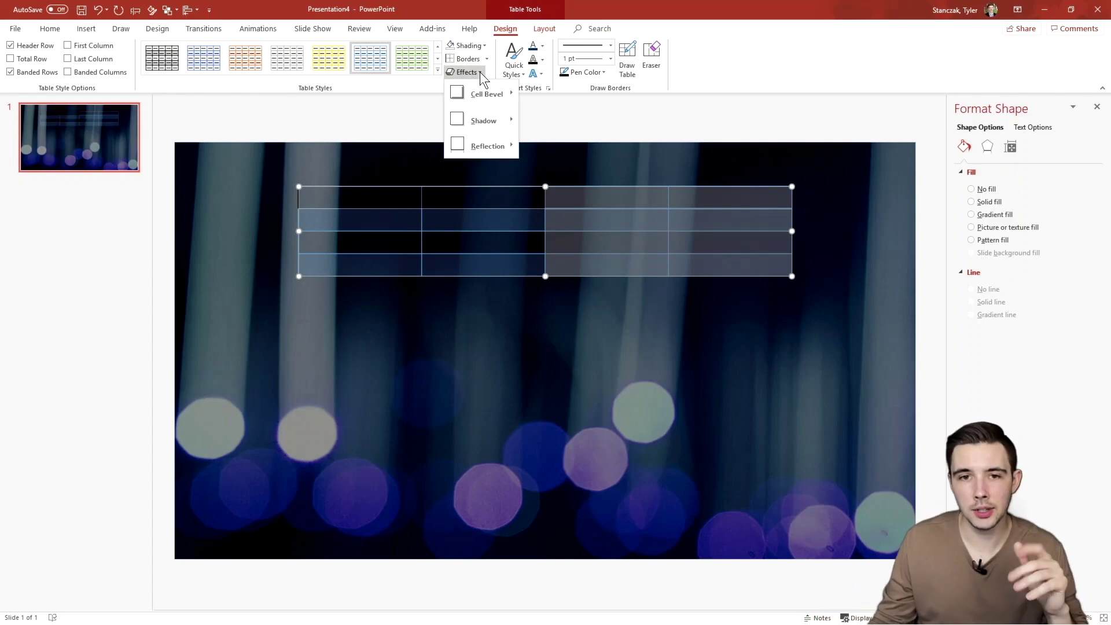
{"action": "mouse_move", "coordinate": [484, 86]}
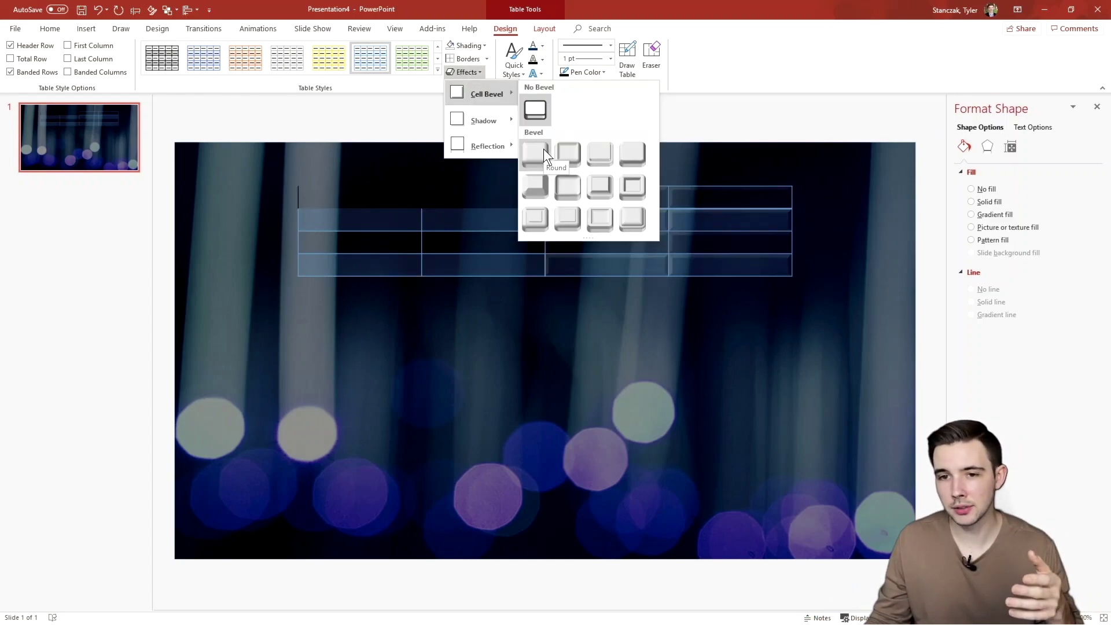
{"action": "left_click", "coordinate": [543, 149]}
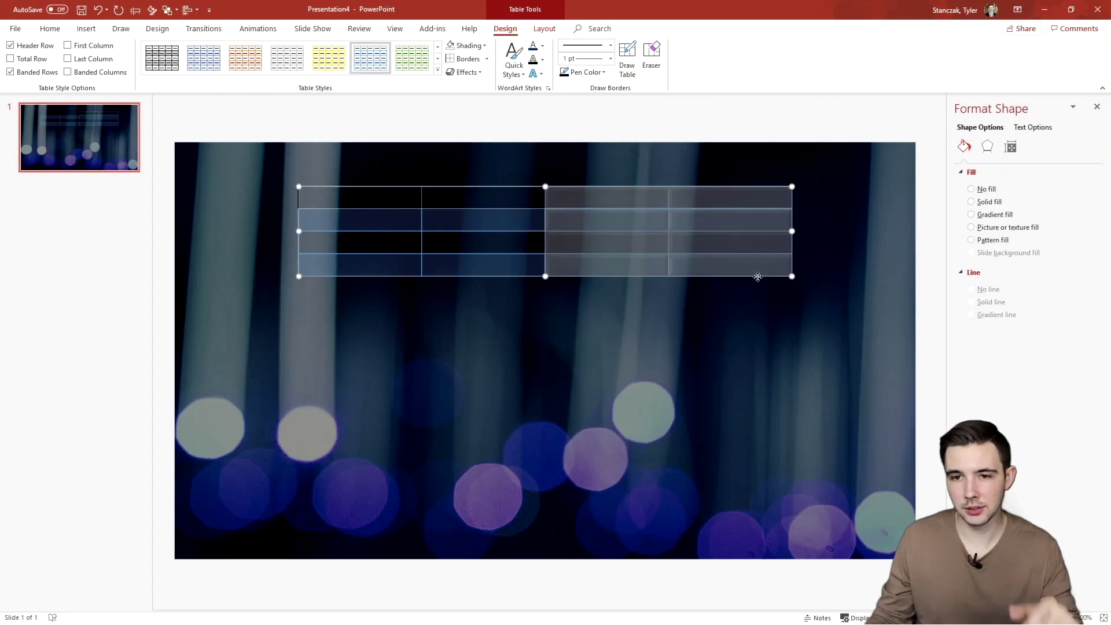
{"action": "scroll", "coordinate": [677, 221], "scroll_direction": "up", "scroll_amount": 5}
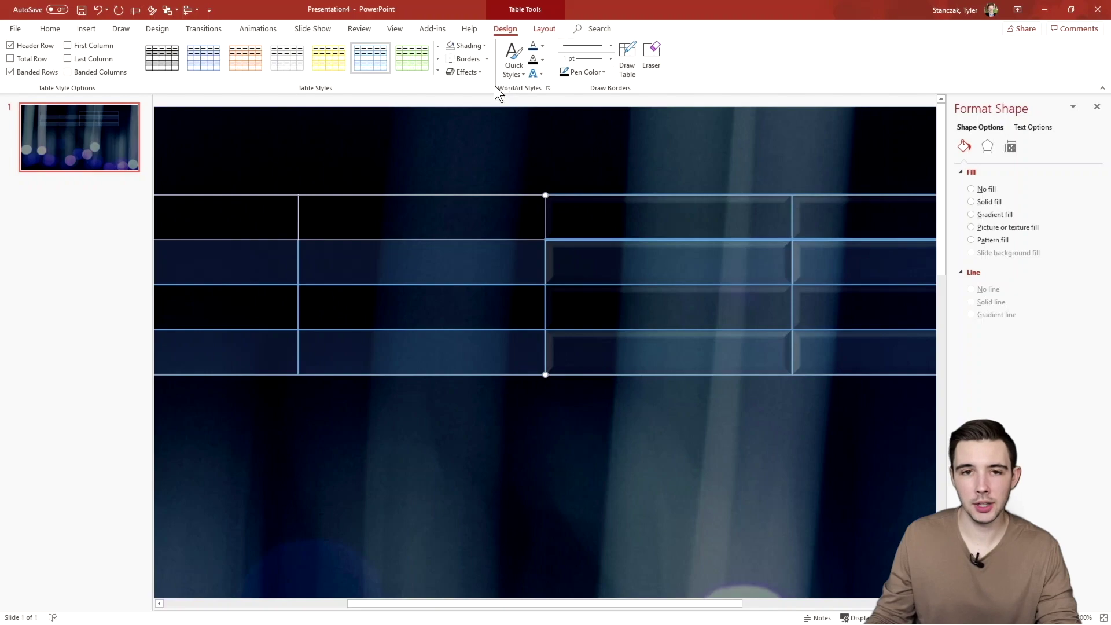
{"action": "left_click", "coordinate": [466, 72]}
{"action": "mouse_move", "coordinate": [474, 140]}
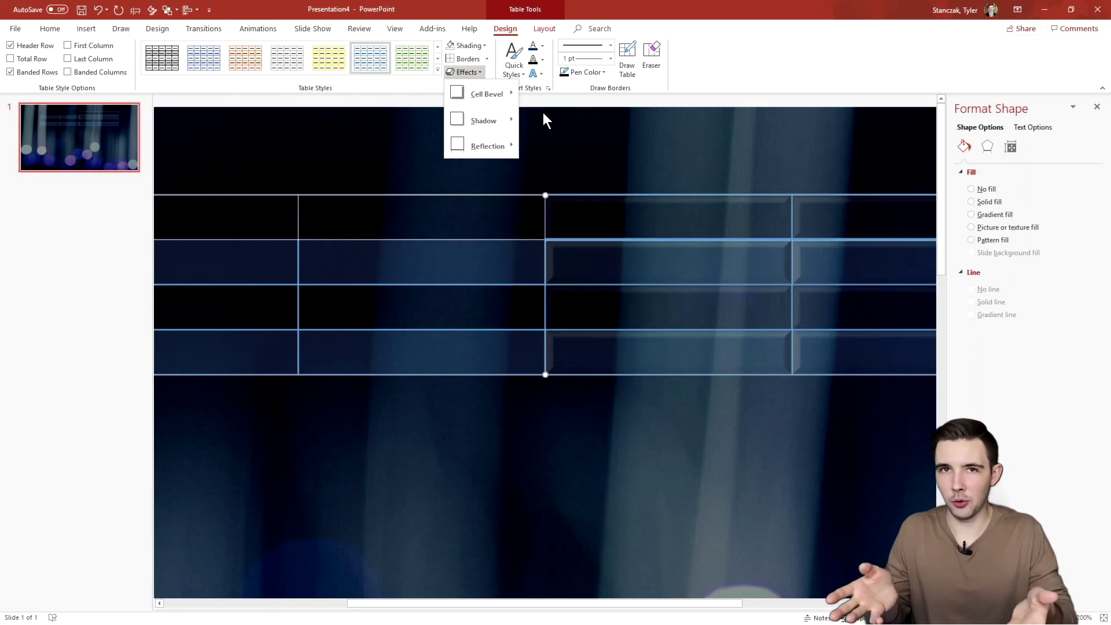
{"action": "left_click", "coordinate": [557, 142]}
{"action": "scroll", "coordinate": [556, 142], "scroll_direction": "down", "scroll_amount": 3}
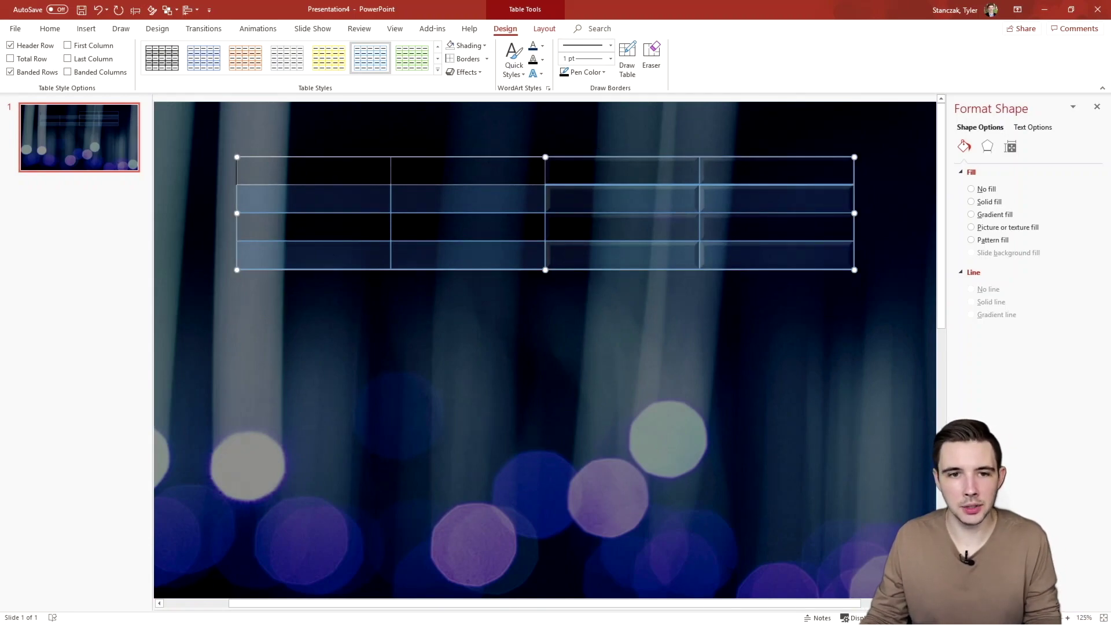
Turn off Header Row and Last Column and switch to the blue banded table style.
{"action": "left_click", "coordinate": [243, 170]}
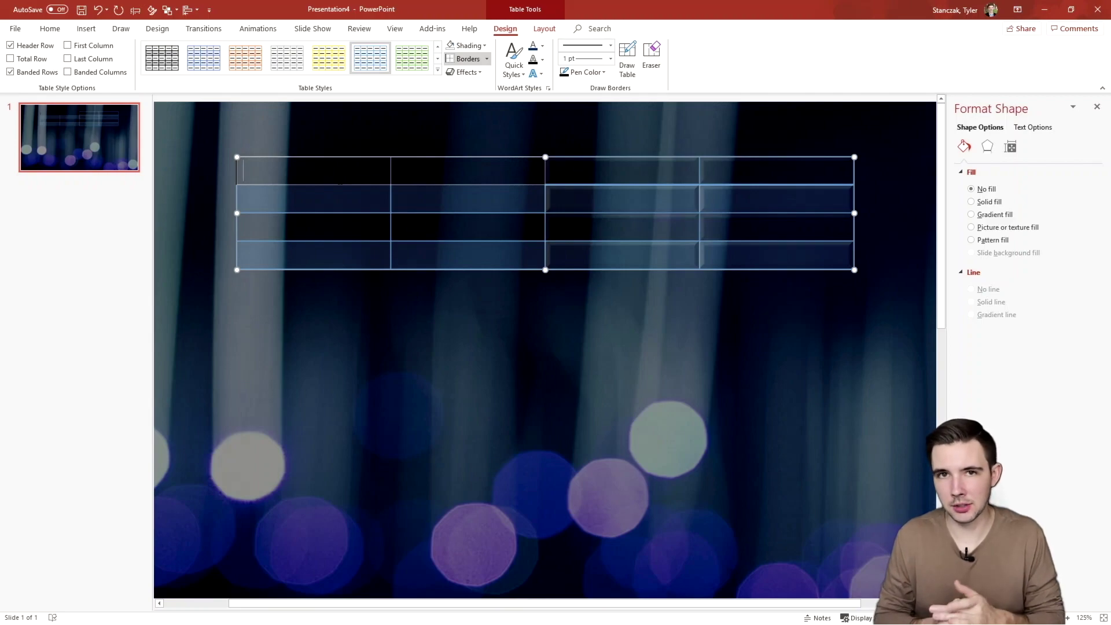
{"action": "left_click", "coordinate": [68, 58]}
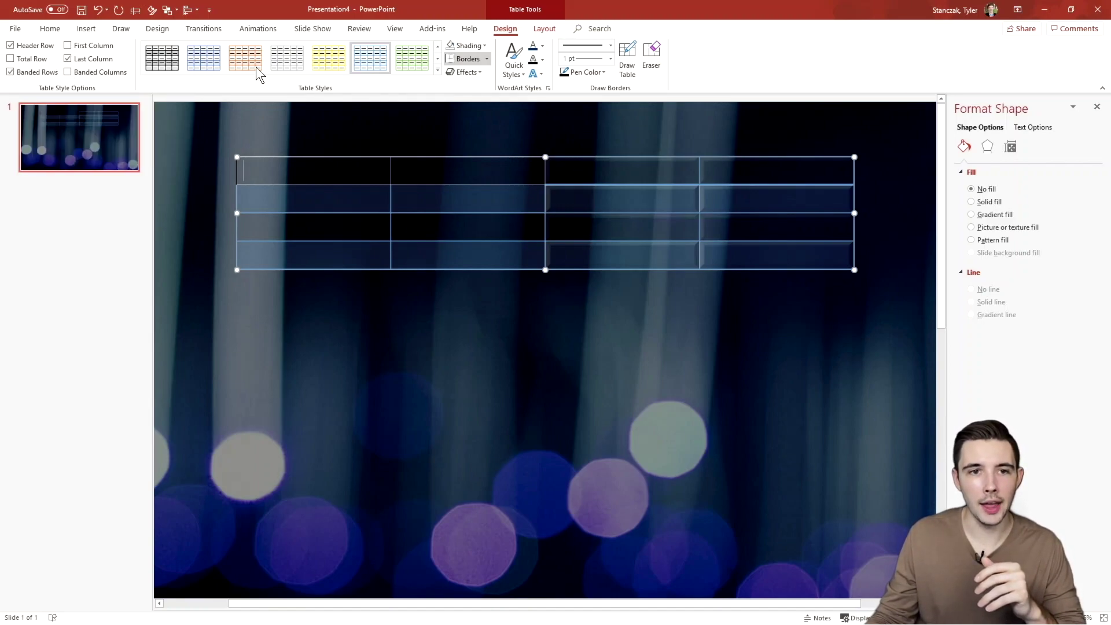
{"action": "left_click", "coordinate": [10, 45]}
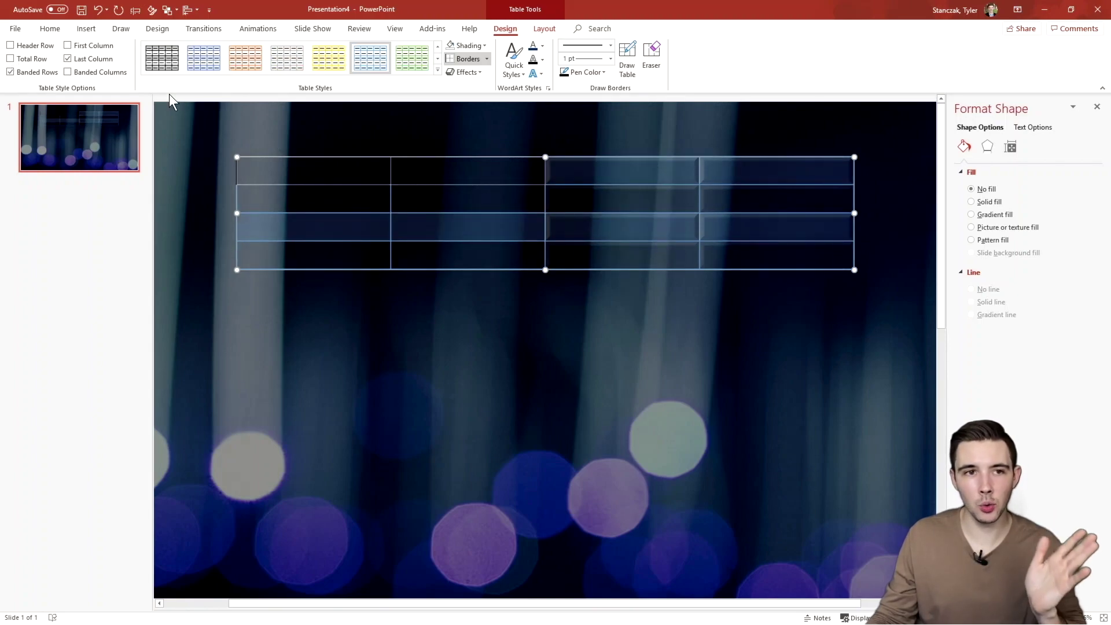
{"action": "left_click", "coordinate": [204, 57]}
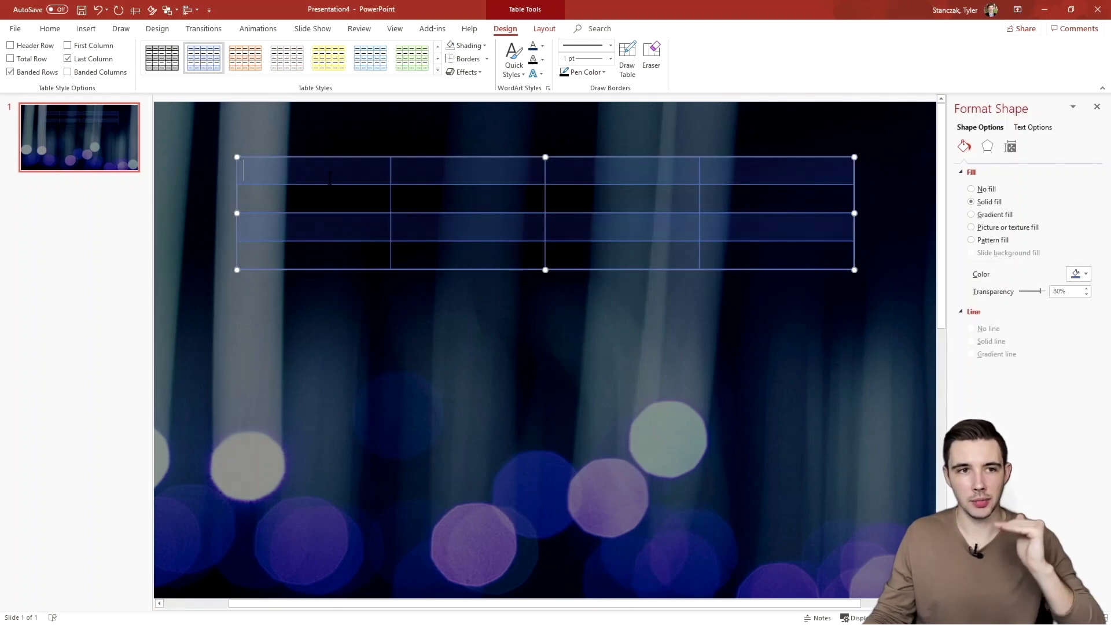
{"action": "left_click", "coordinate": [67, 58]}
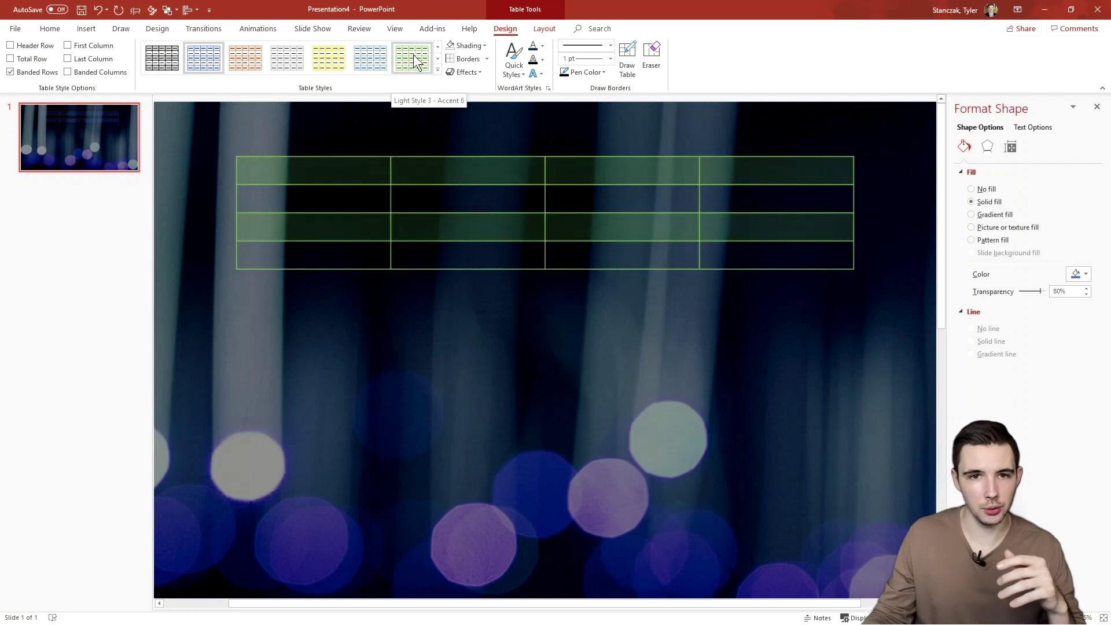
{"action": "left_click", "coordinate": [371, 58]}
Type 'Sample Text' into the first table cell and select it.
{"action": "left_click", "coordinate": [405, 199]}
{"action": "left_click", "coordinate": [295, 169]}
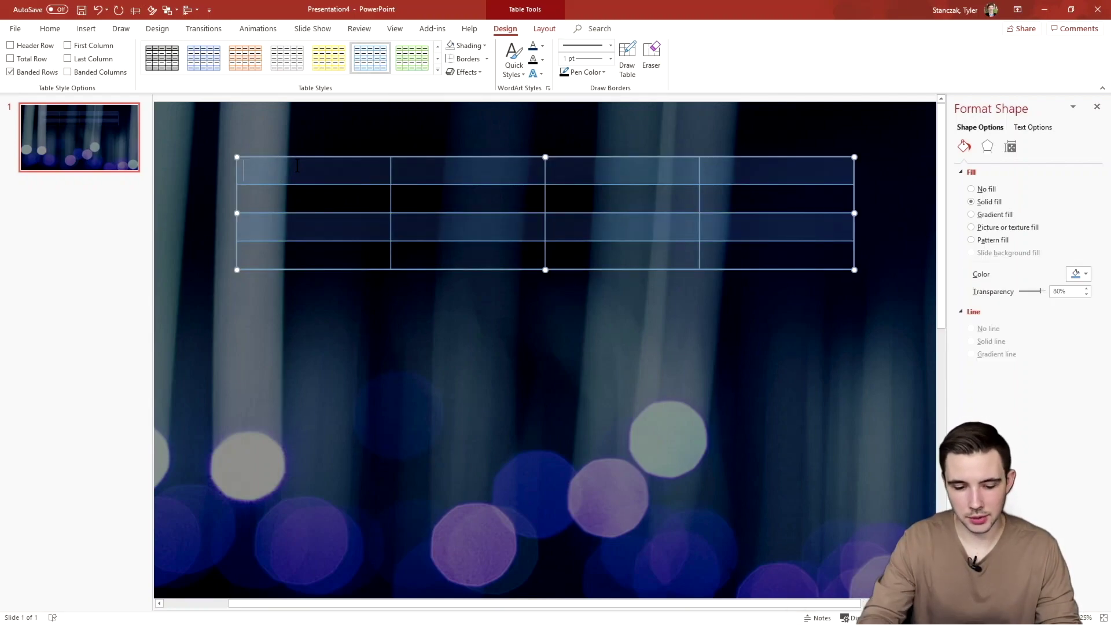
{"action": "type", "text": "Sample Text"}
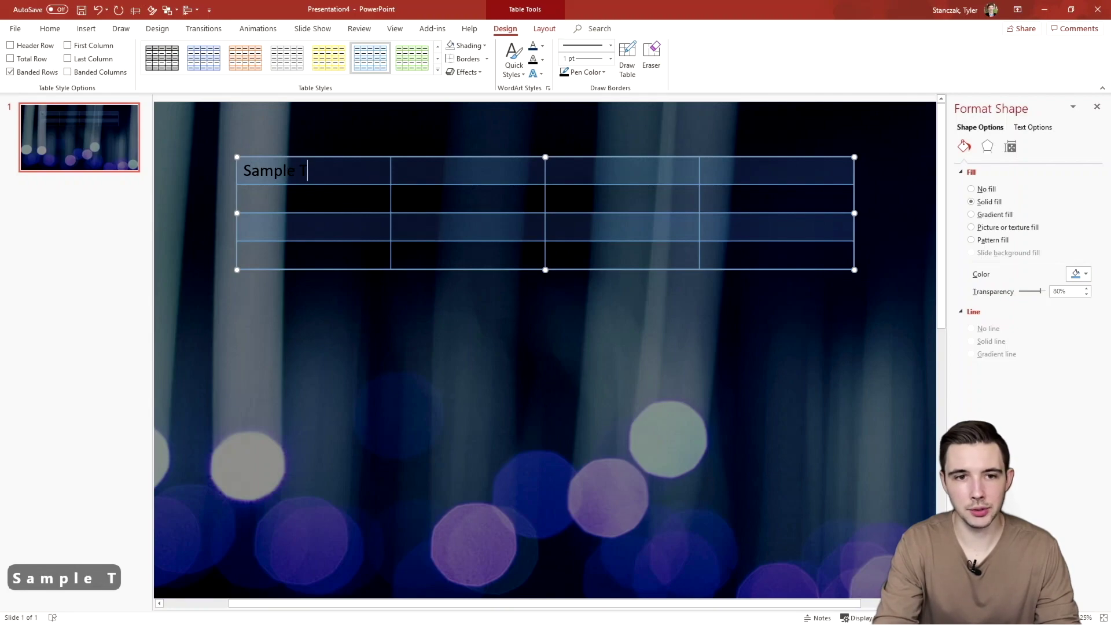
{"action": "key", "text": "ctrl+a"}
{"action": "left_click_drag", "start_coordinate": [242, 171], "coordinate": [331, 172]}
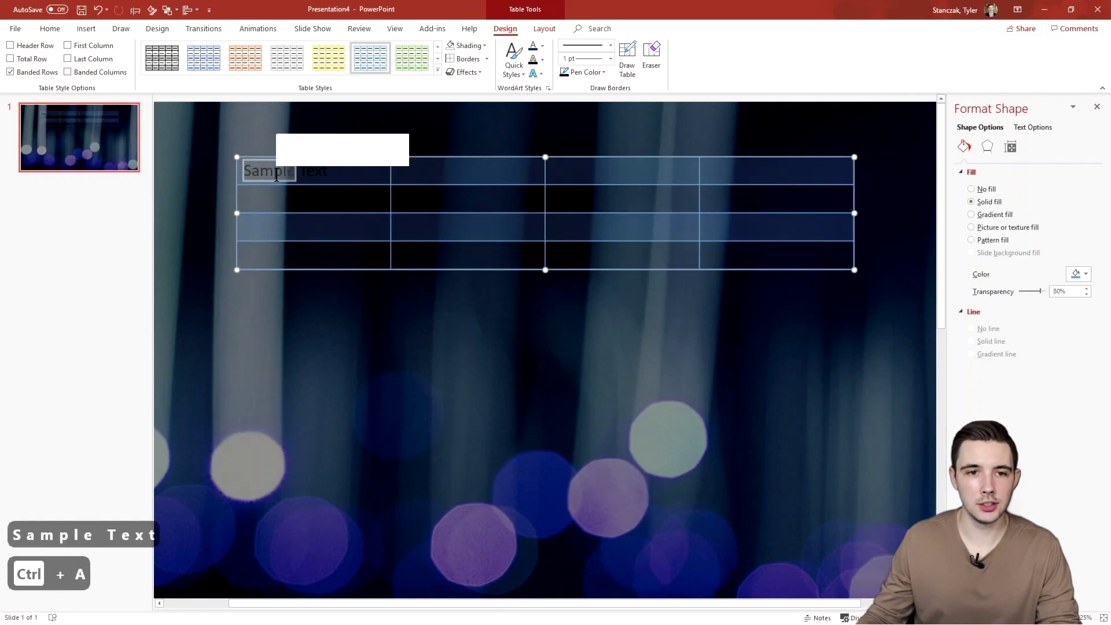
{"action": "key", "text": "Down"}
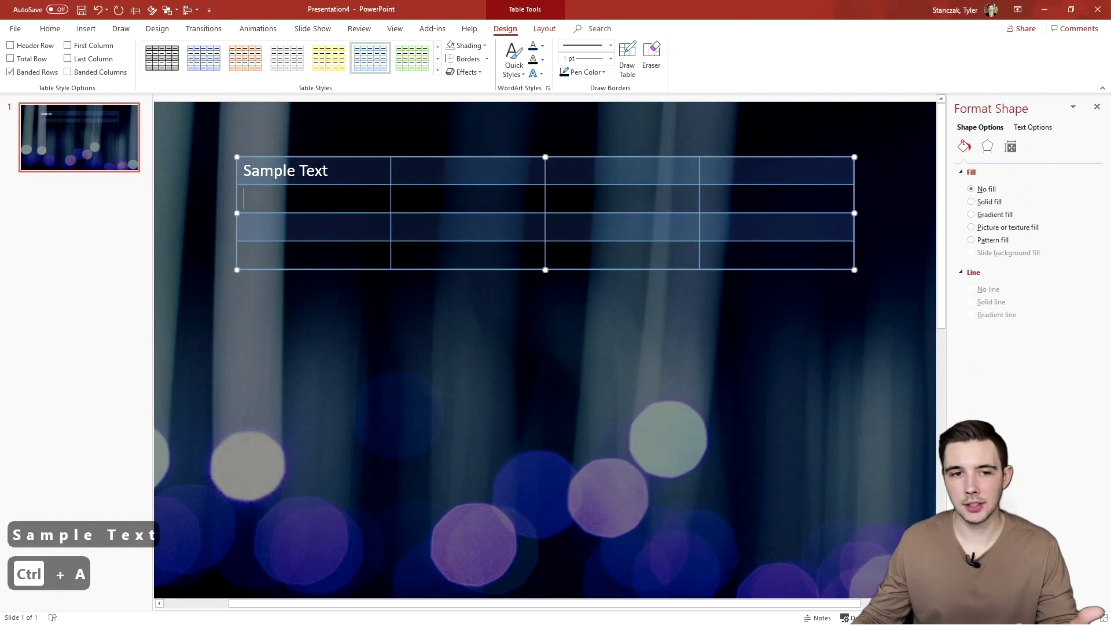
{"action": "left_click", "coordinate": [518, 72]}
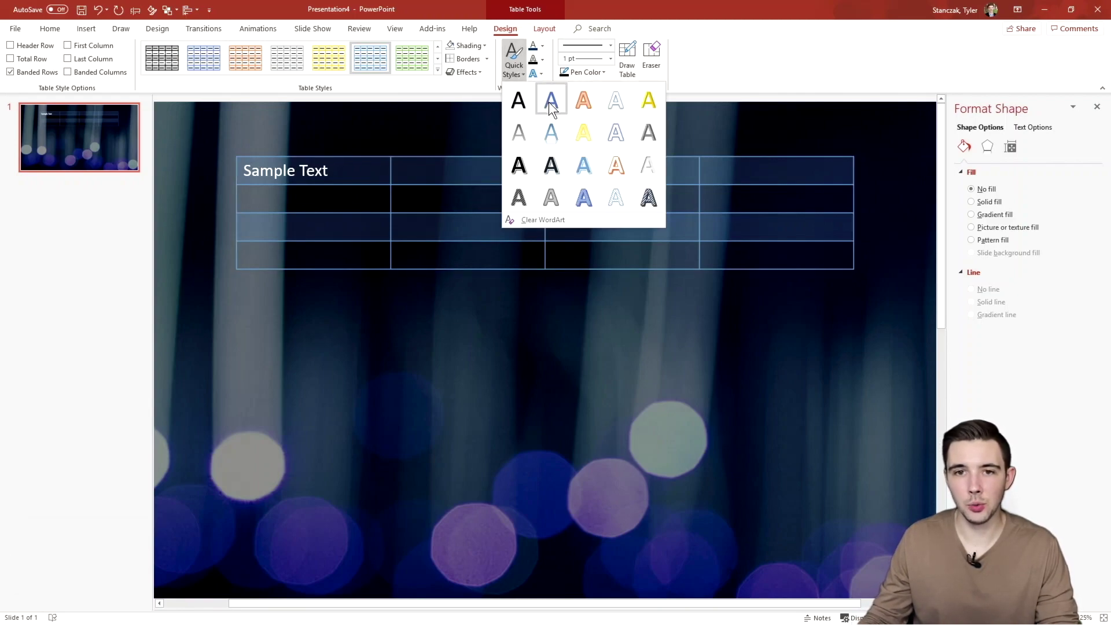
{"action": "left_click", "coordinate": [317, 168]}
{"action": "double_click", "coordinate": [317, 169]}
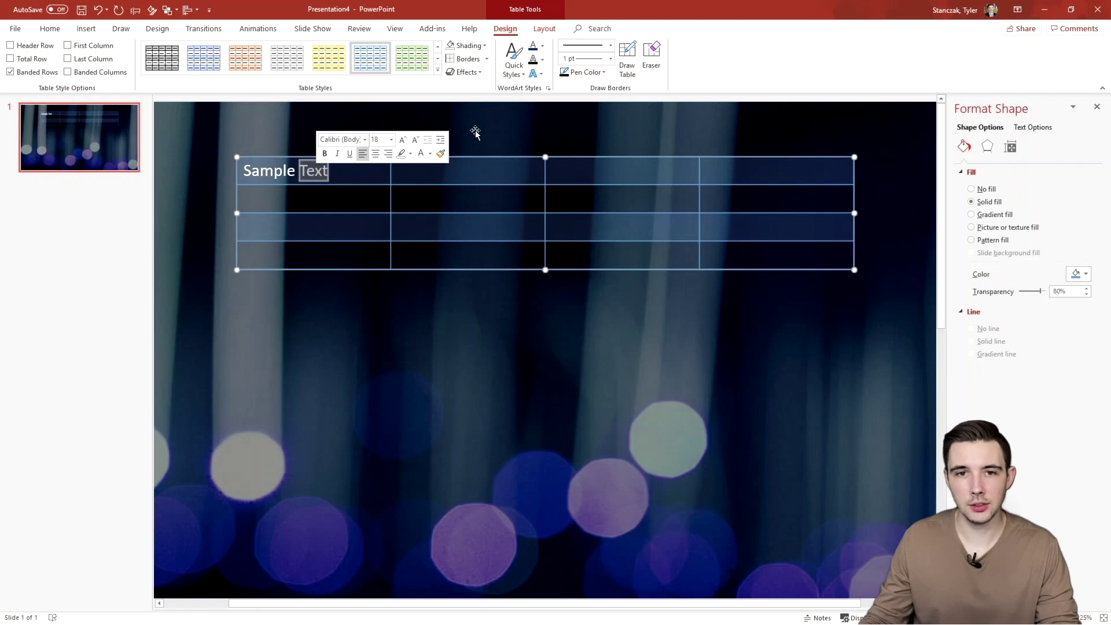
{"action": "left_click_drag", "start_coordinate": [319, 171], "coordinate": [243, 171]}
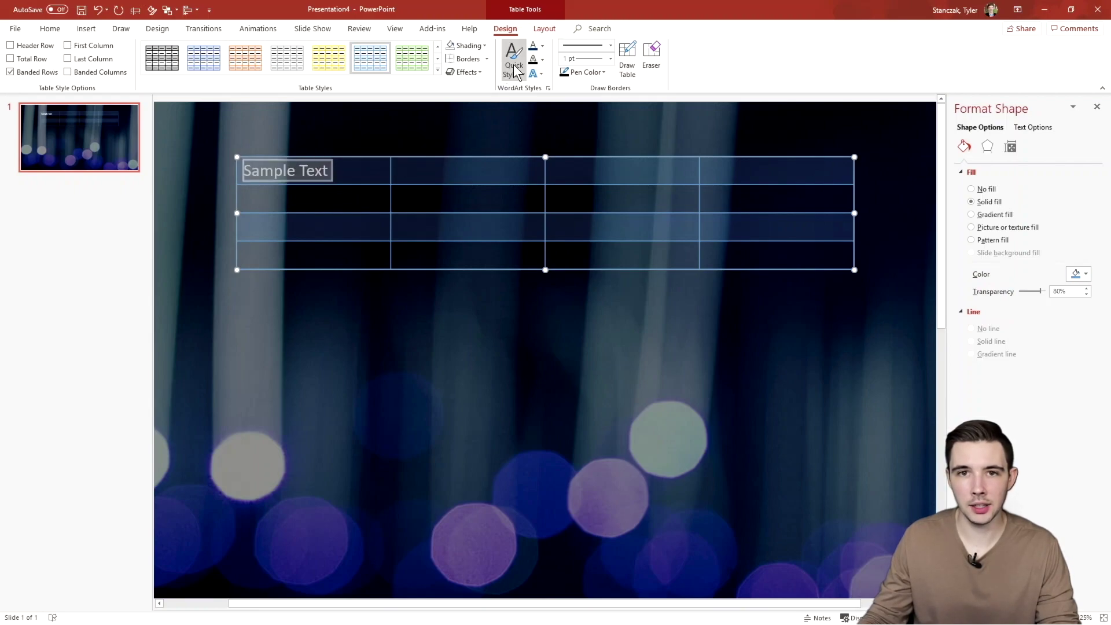
Make 'Sample Text' white with Text Fill, leaving WordArt styles and text effects unchanged.
{"action": "left_click", "coordinate": [513, 64]}
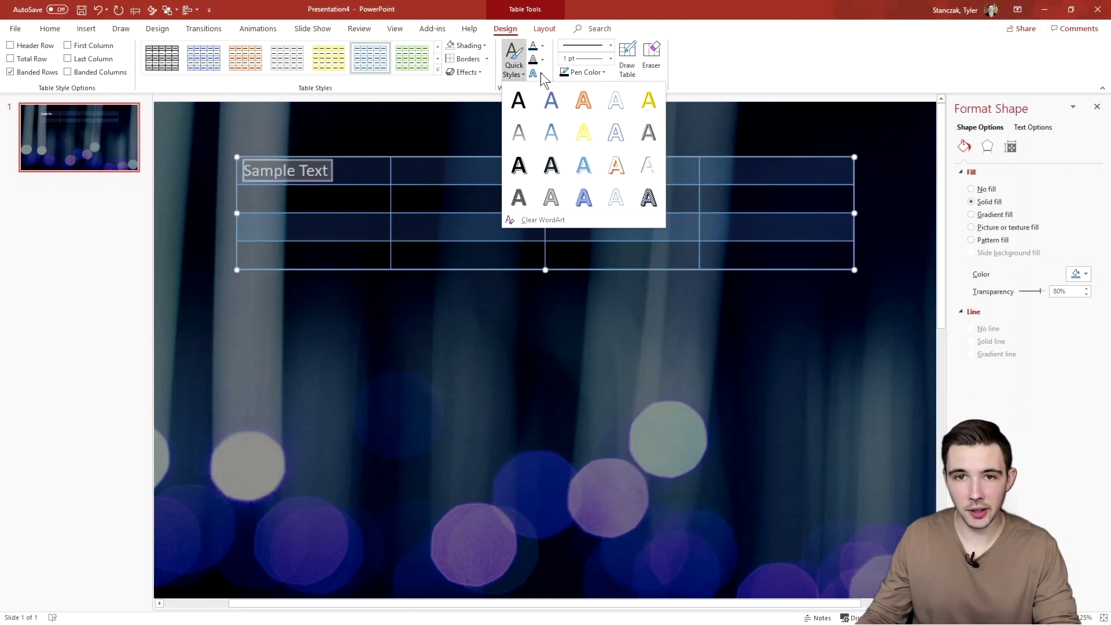
{"action": "left_click", "coordinate": [543, 46]}
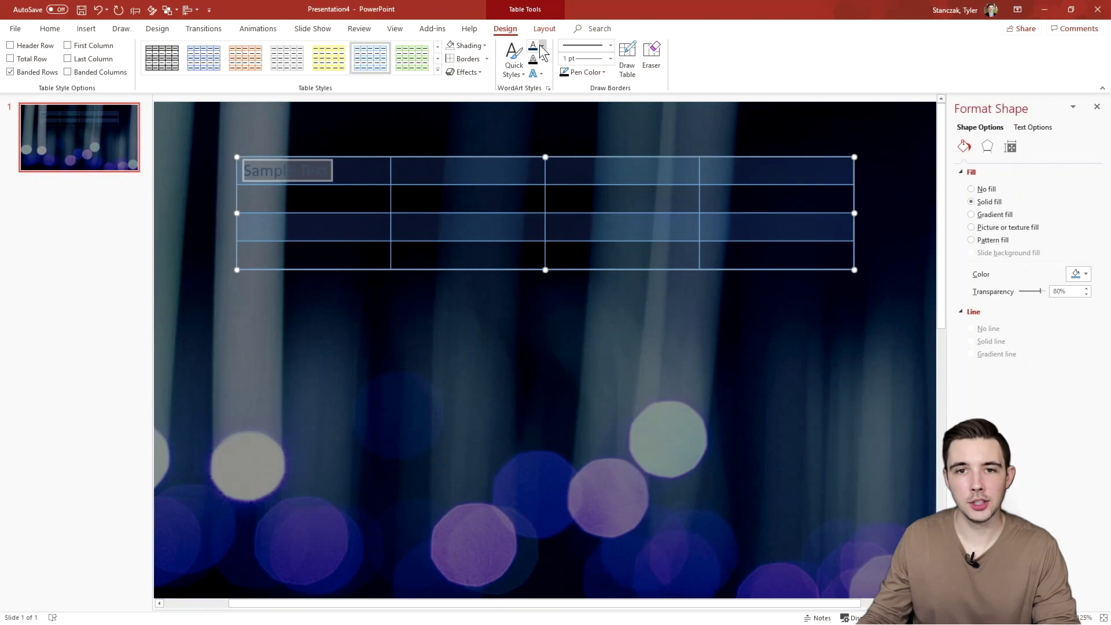
{"action": "left_click", "coordinate": [542, 47]}
{"action": "left_click", "coordinate": [534, 71]}
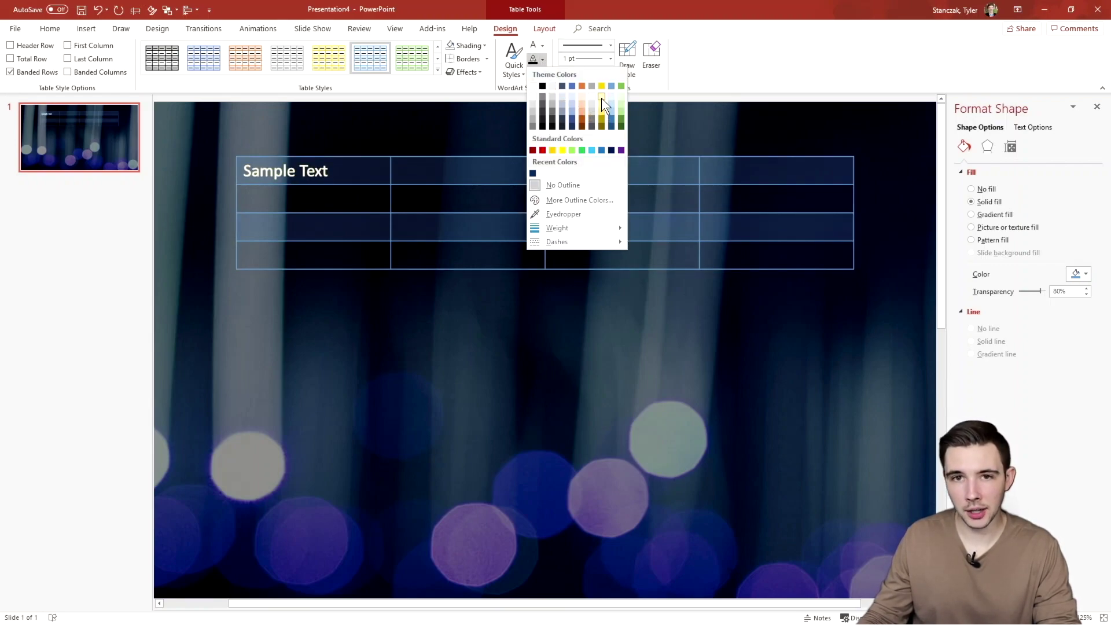
{"action": "left_click", "coordinate": [554, 67]}
{"action": "left_click", "coordinate": [535, 74]}
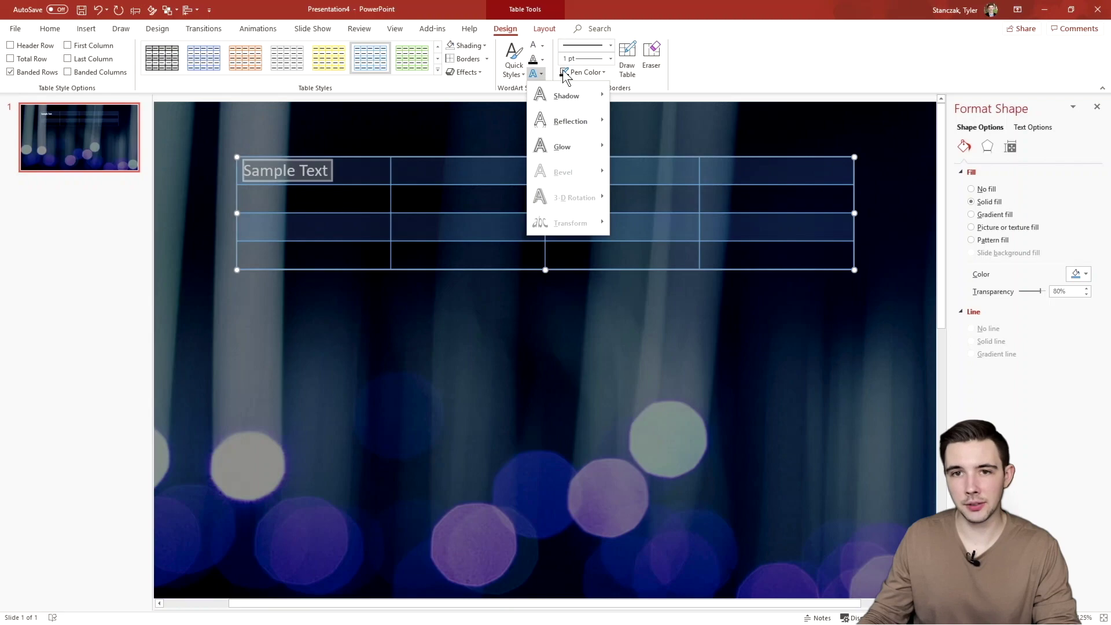
{"action": "left_click", "coordinate": [674, 82]}
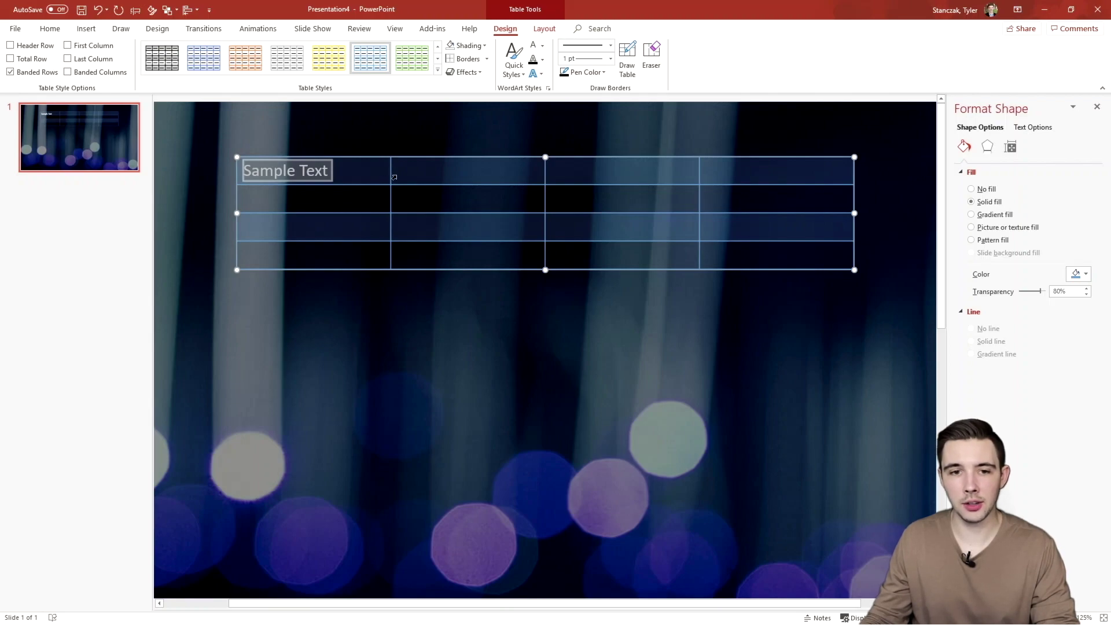
Redraw a column border and the border between rows 1 and 2 with the pen.
{"action": "left_click", "coordinate": [592, 73]}
{"action": "left_click", "coordinate": [572, 98]}
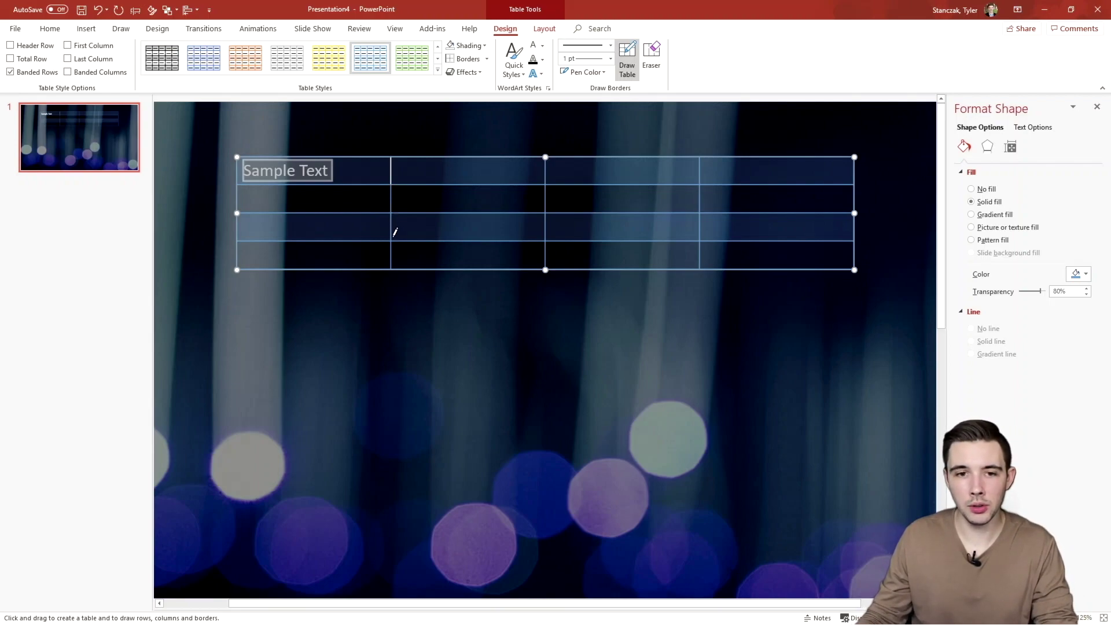
{"action": "left_click", "coordinate": [395, 255]}
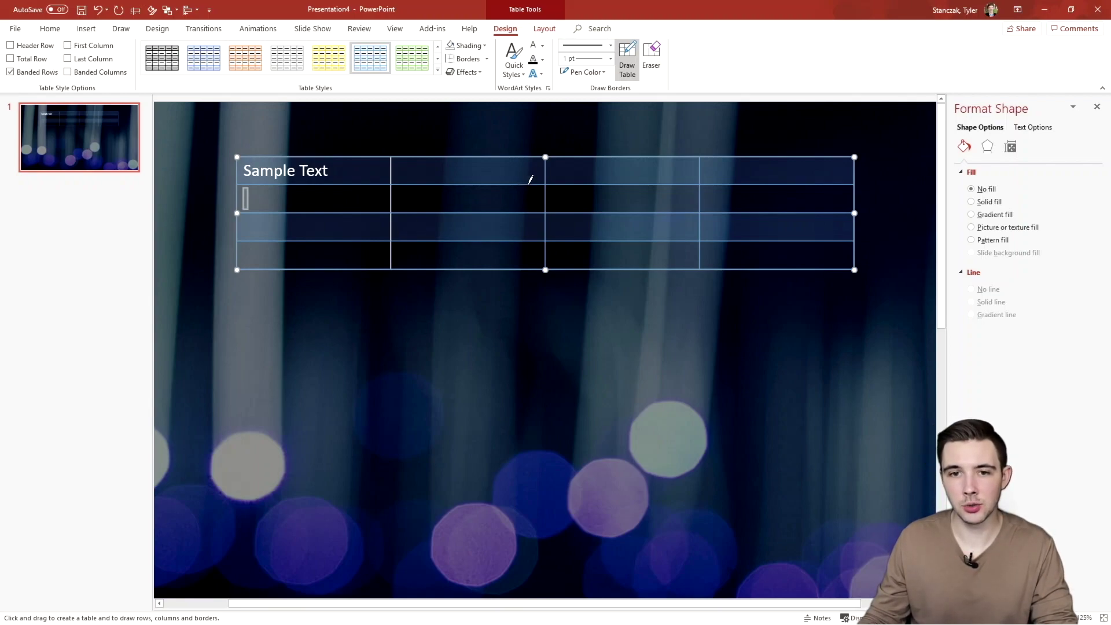
{"action": "left_click_drag", "start_coordinate": [530, 179], "coordinate": [723, 183]}
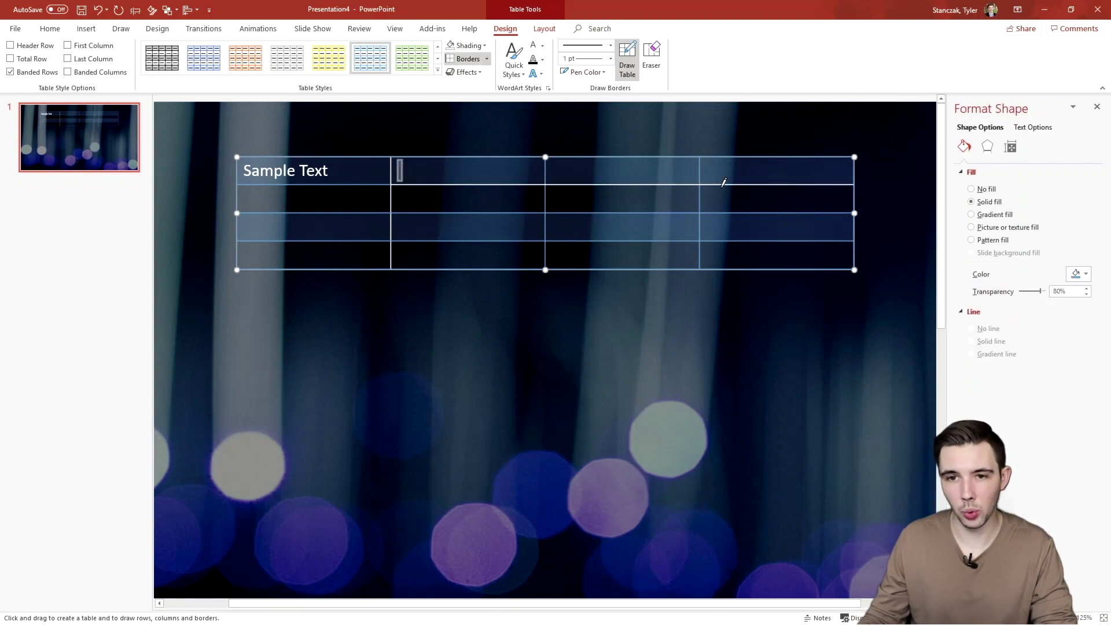
{"action": "left_click", "coordinate": [301, 179]}
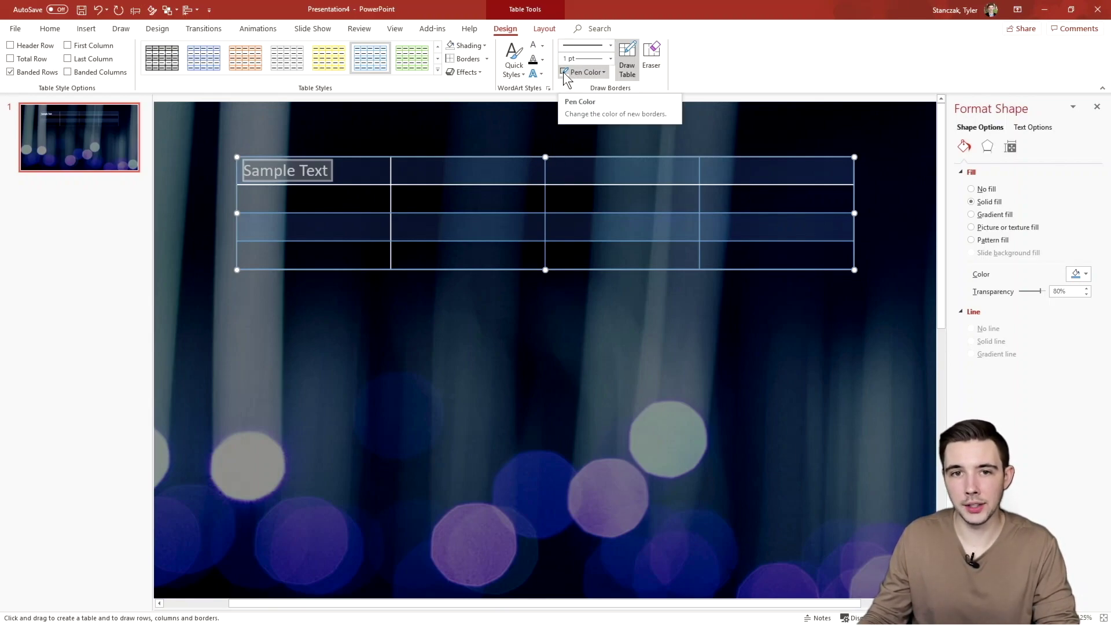
{"action": "key", "text": "Escape"}
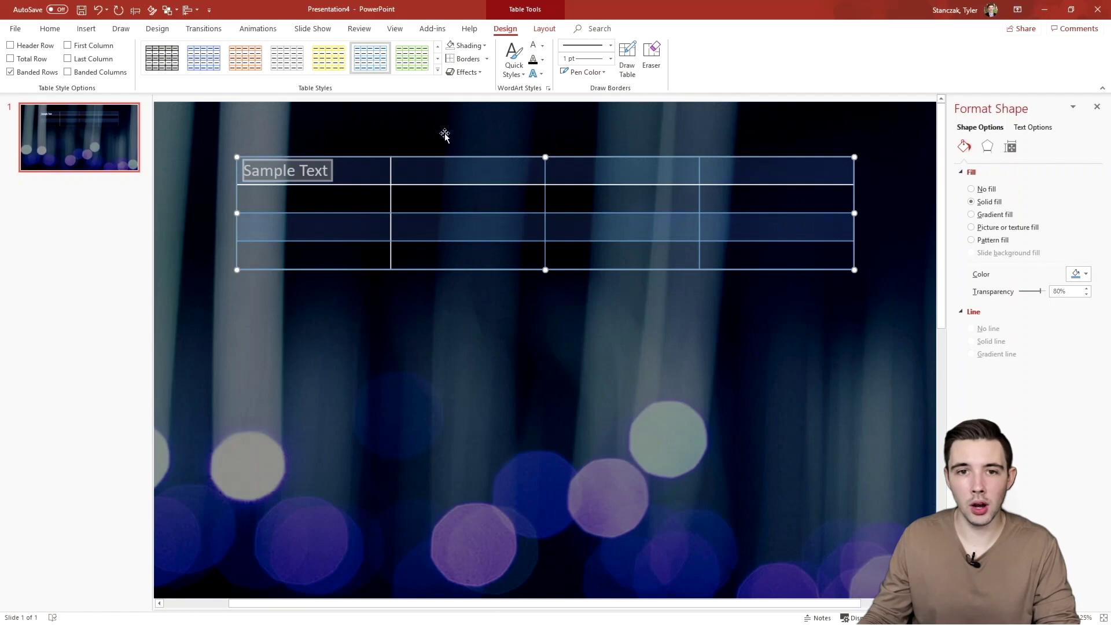
Give all table cells a white bottom border.
{"action": "left_click_drag", "start_coordinate": [666, 256], "coordinate": [713, 248]}
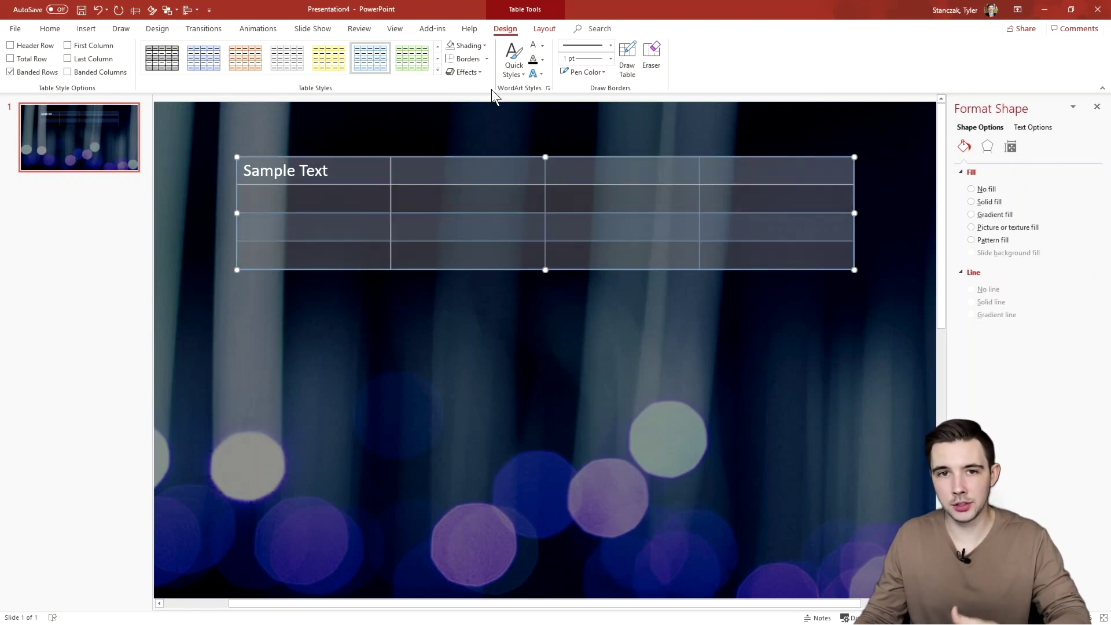
{"action": "left_click", "coordinate": [590, 72]}
{"action": "left_click", "coordinate": [565, 98]}
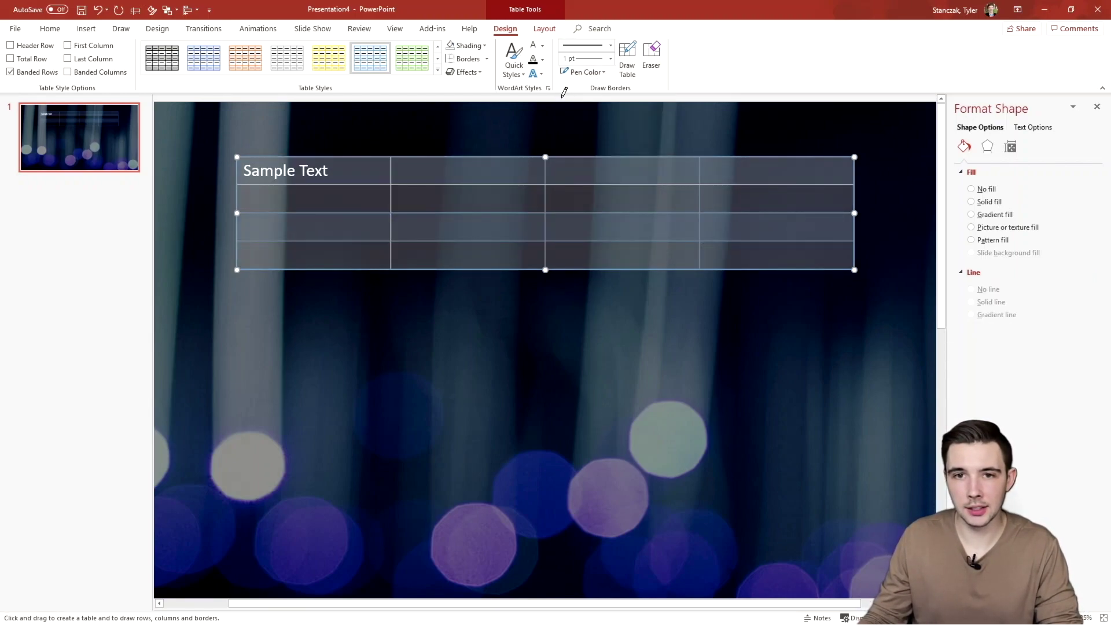
{"action": "left_click", "coordinate": [466, 59]}
{"action": "left_click", "coordinate": [501, 141]}
{"action": "left_click", "coordinate": [405, 198]}
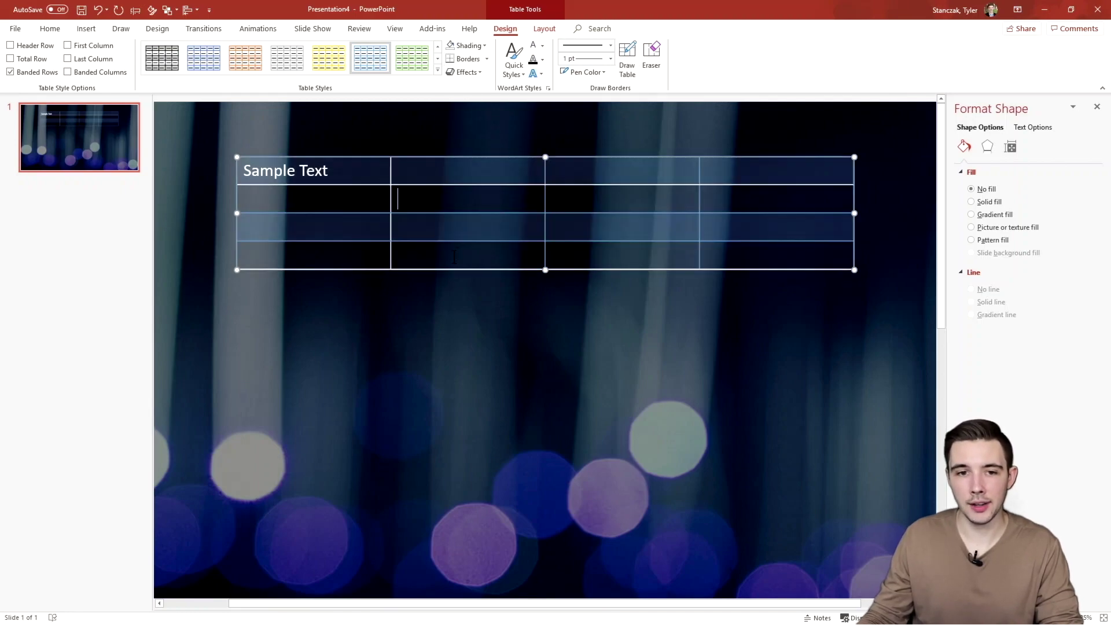
Set the border pen colour to black and turn on the Eraser.
{"action": "left_click_drag", "start_coordinate": [246, 254], "coordinate": [787, 245]}
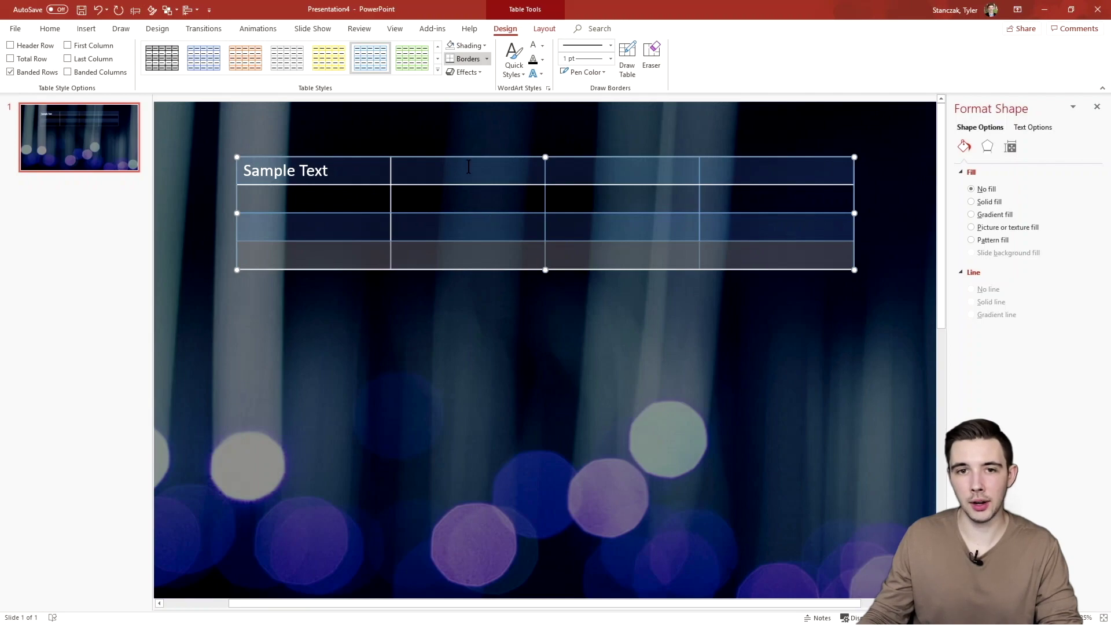
{"action": "left_click", "coordinate": [565, 109]}
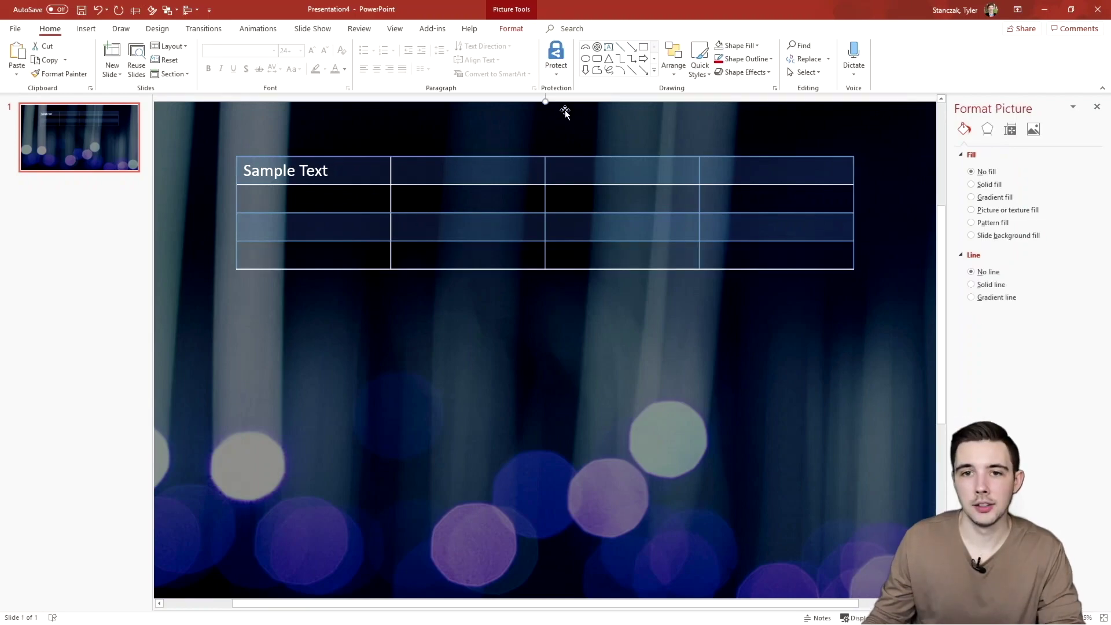
{"action": "left_click", "coordinate": [405, 198]}
{"action": "left_click", "coordinate": [505, 29]}
{"action": "left_click", "coordinate": [544, 29]}
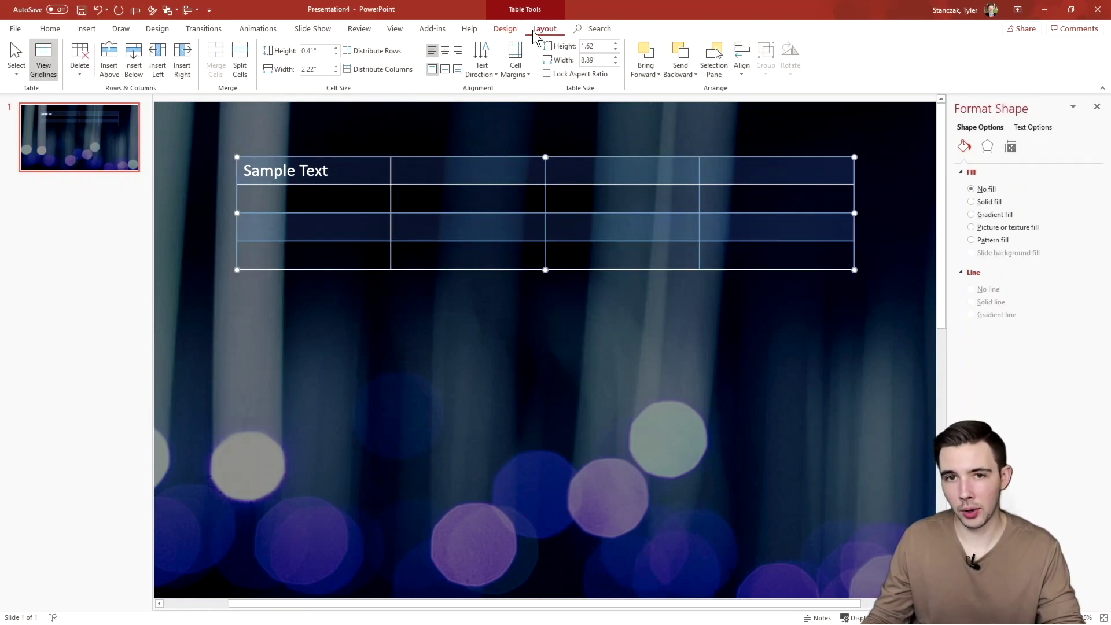
{"action": "left_click", "coordinate": [505, 28]}
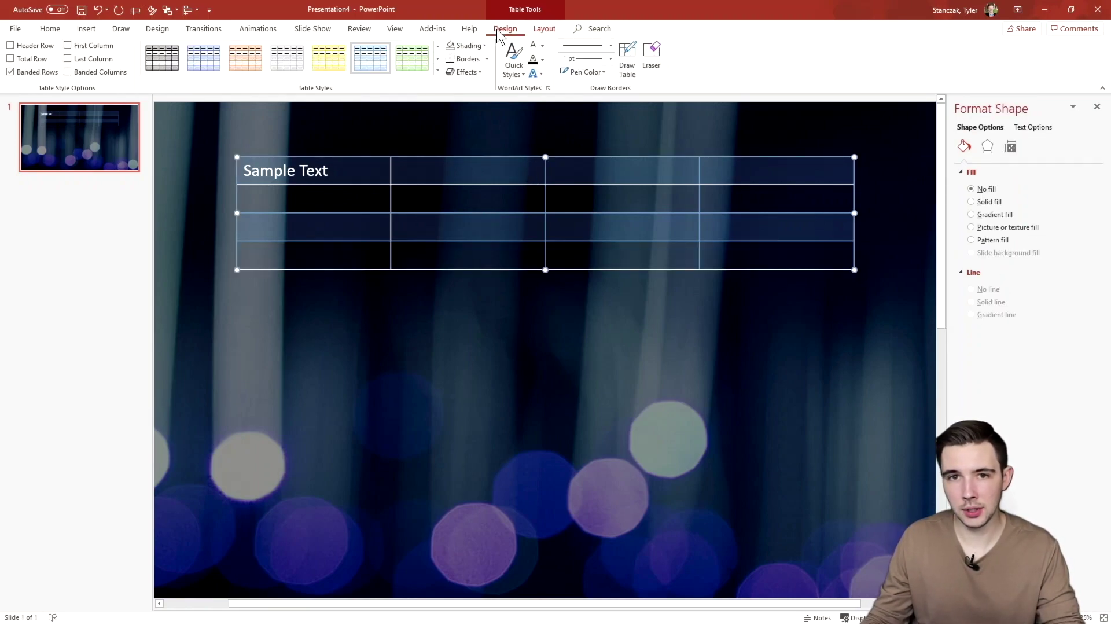
{"action": "left_click", "coordinate": [585, 72]}
{"action": "left_click", "coordinate": [572, 98]}
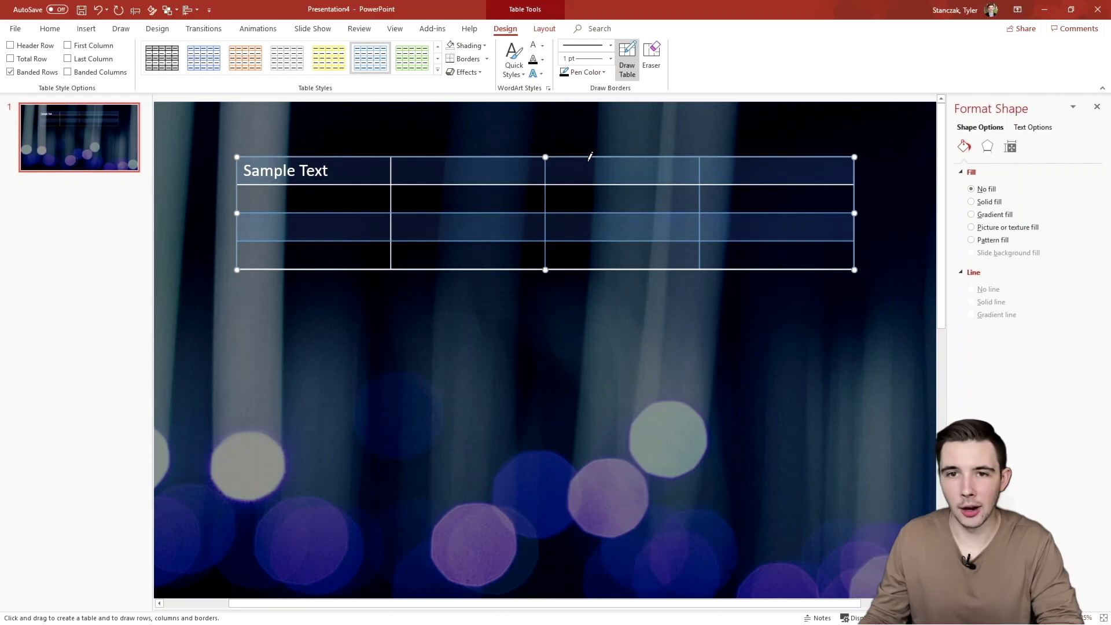
{"action": "left_click", "coordinate": [656, 67]}
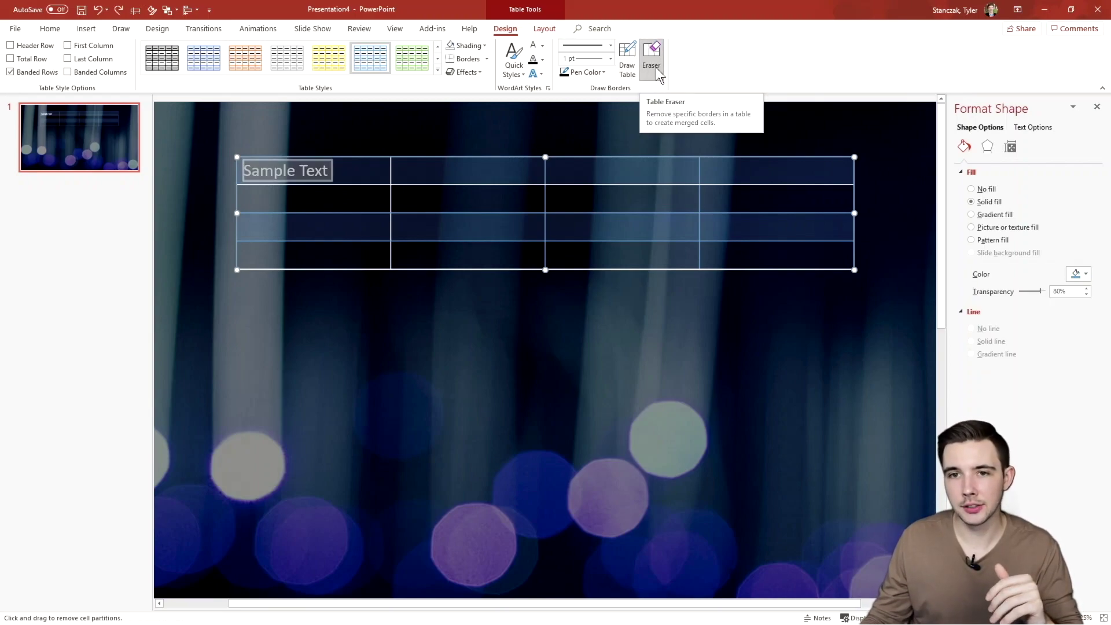
Erase the horizontal borders in column 1 to merge it into one tall Sample Text cell.
{"action": "left_click", "coordinate": [654, 68]}
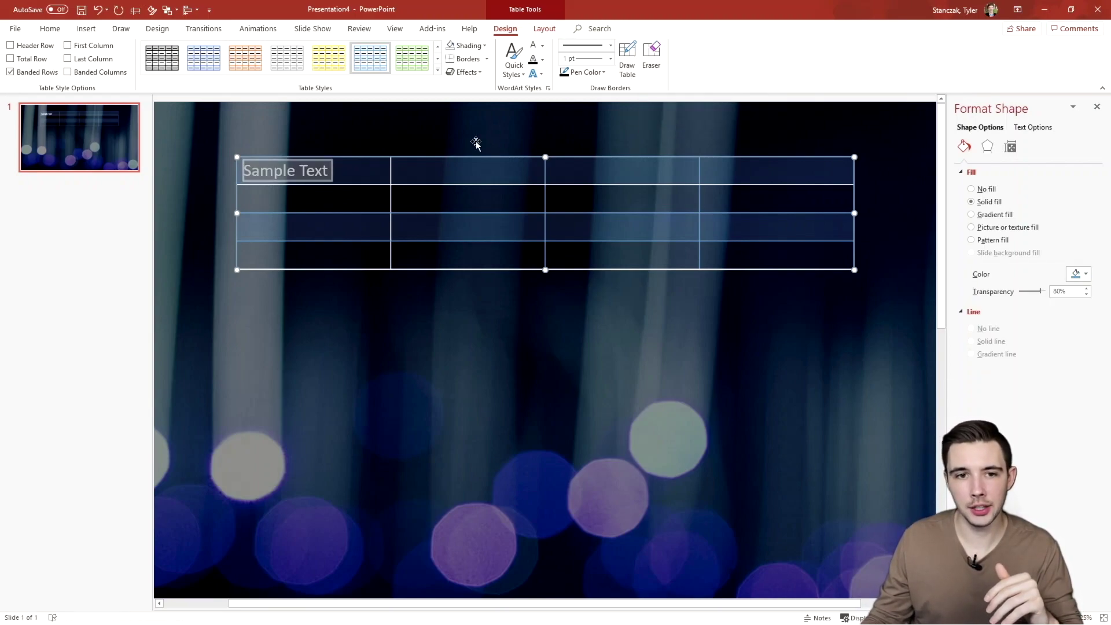
{"action": "left_click", "coordinate": [651, 61]}
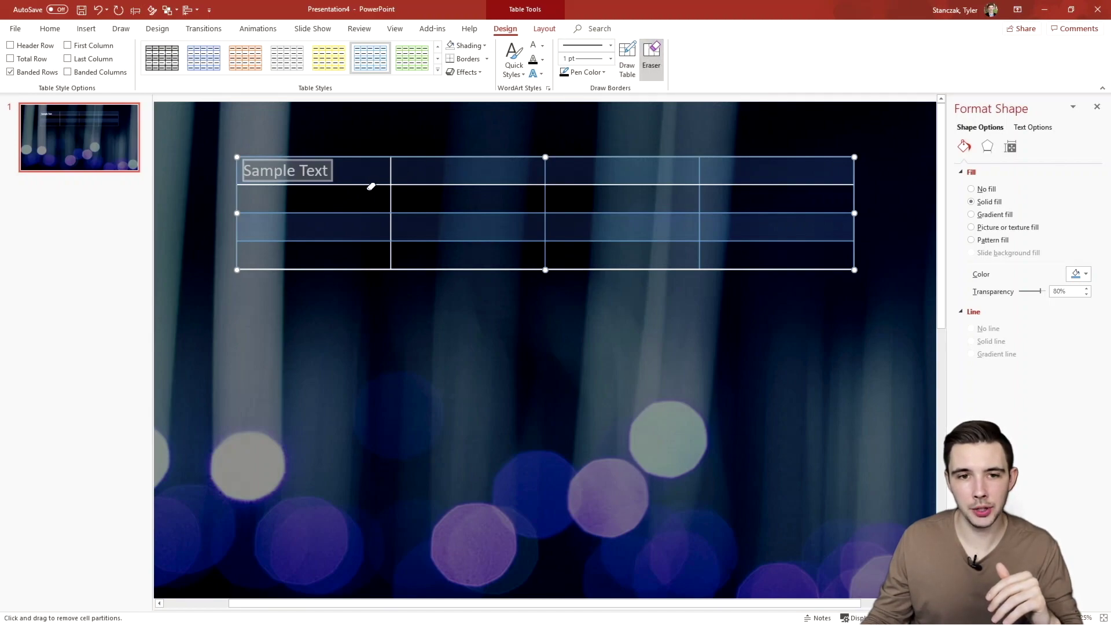
{"action": "left_click", "coordinate": [371, 185]}
{"action": "left_click", "coordinate": [369, 197]}
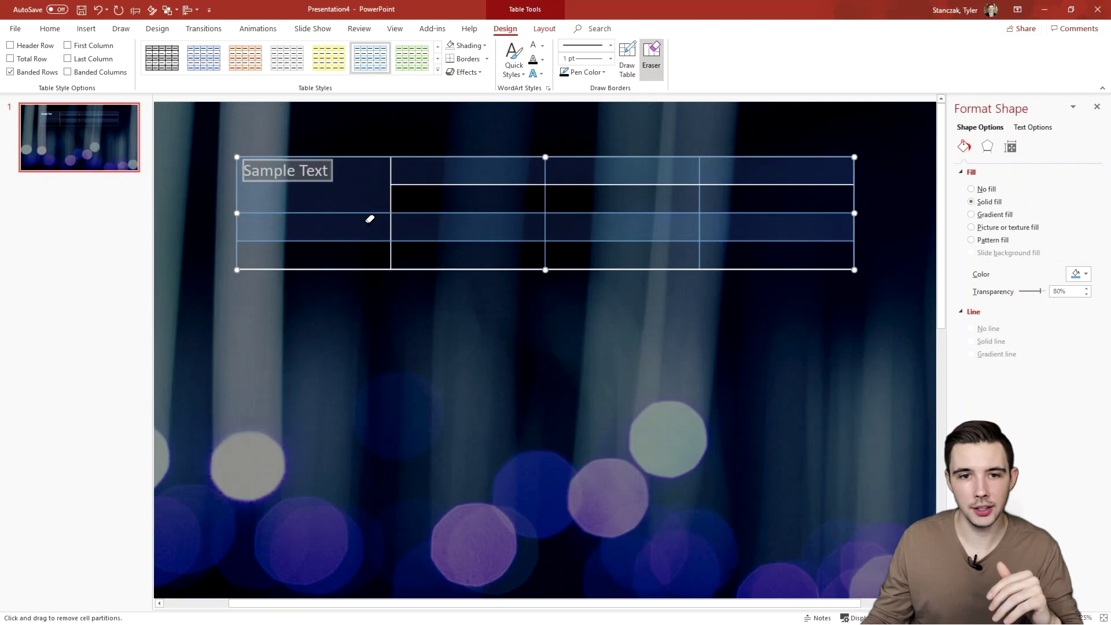
{"action": "left_click", "coordinate": [373, 213]}
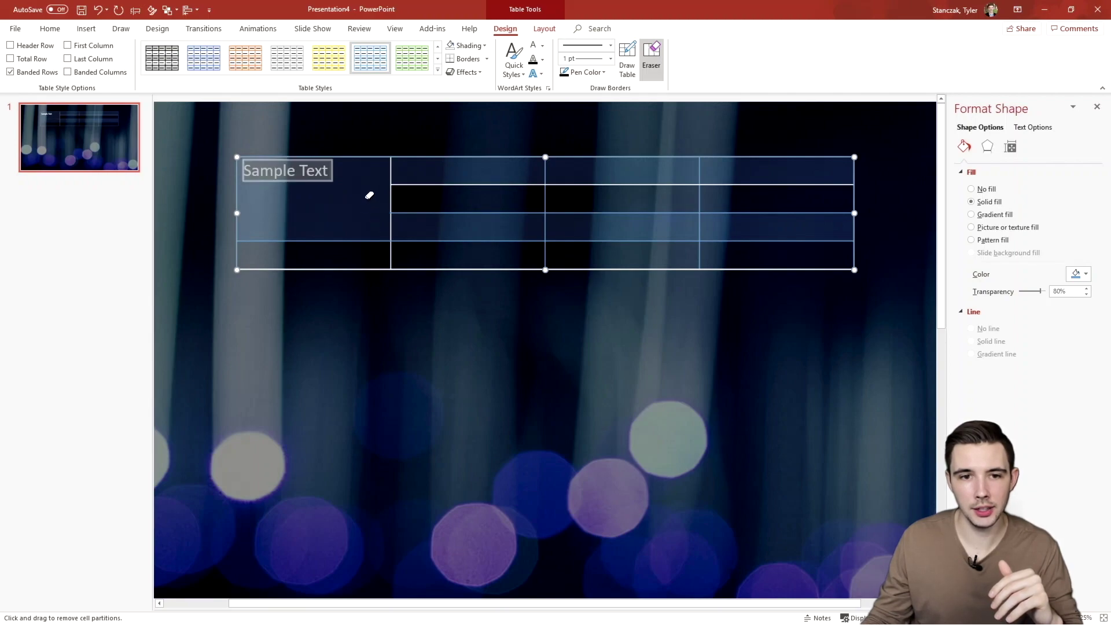
{"action": "left_click", "coordinate": [354, 241]}
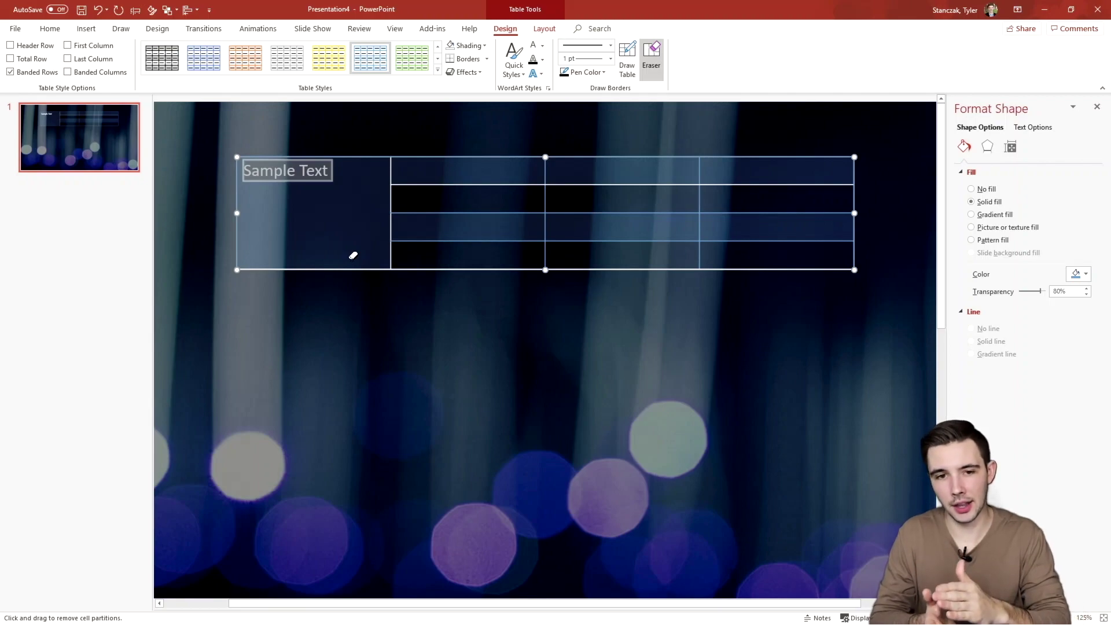
{"action": "key", "text": "ctrl+z"}
Merge the top two cells of column 2 with Merge Cells.
{"action": "right_click", "coordinate": [471, 178]}
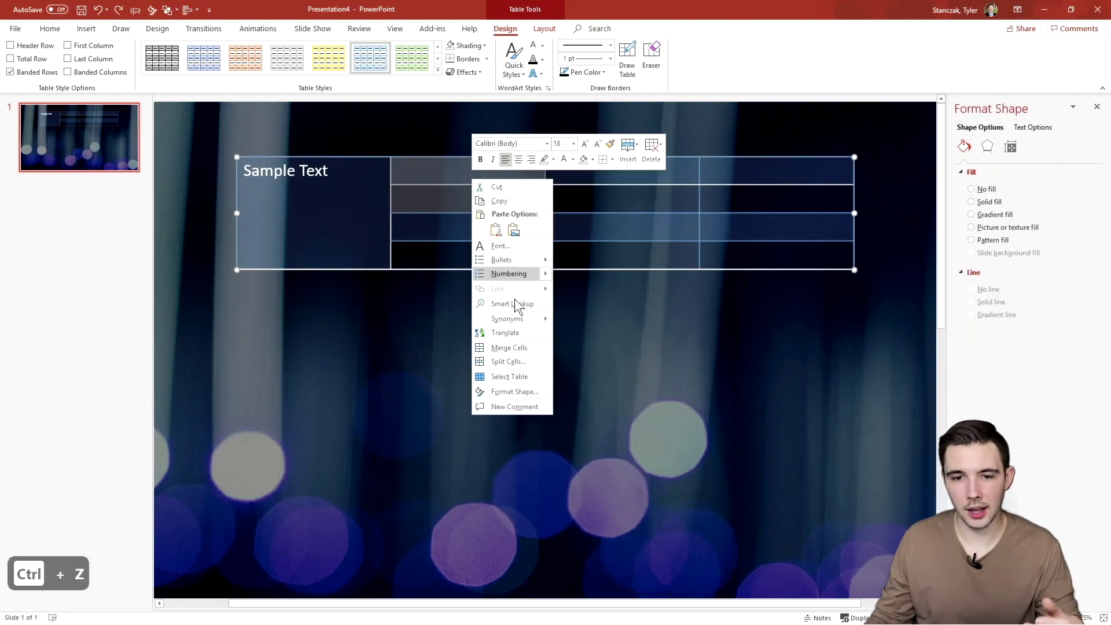
{"action": "left_click", "coordinate": [523, 343]}
{"action": "left_click", "coordinate": [477, 221]}
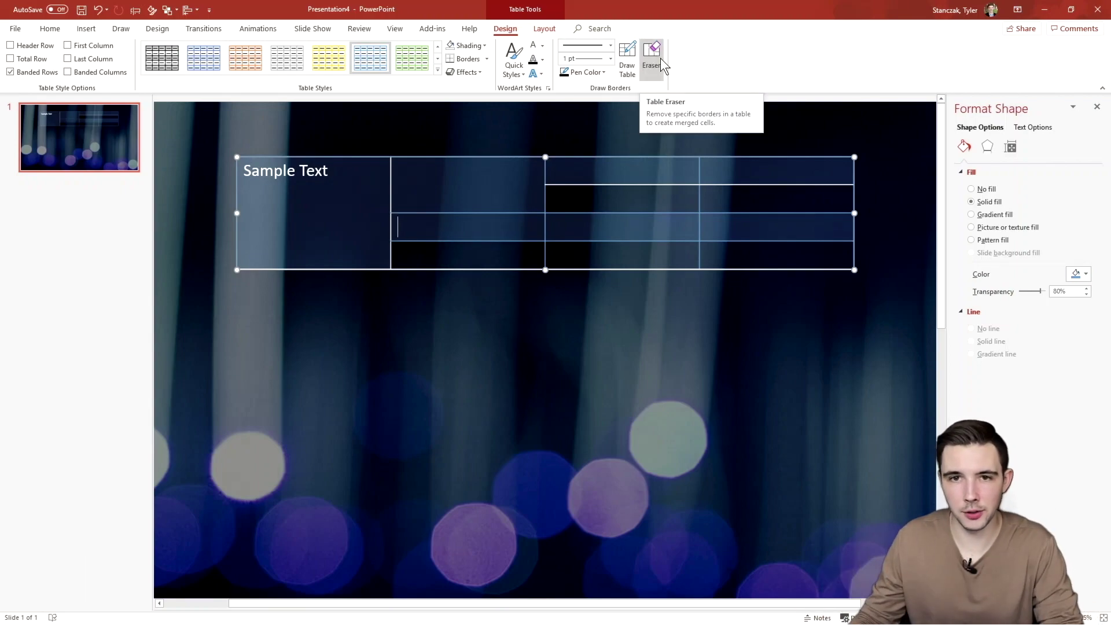
Insert a column left and right and rows above and below the merged column-2 cell.
{"action": "right_click", "coordinate": [508, 188]}
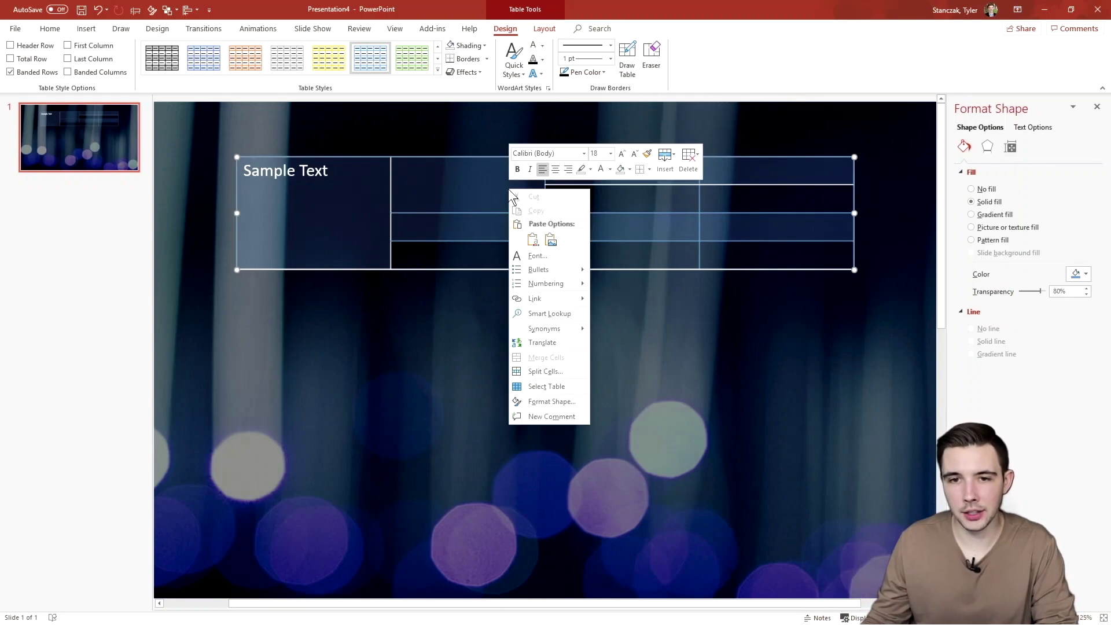
{"action": "left_click", "coordinate": [671, 159]}
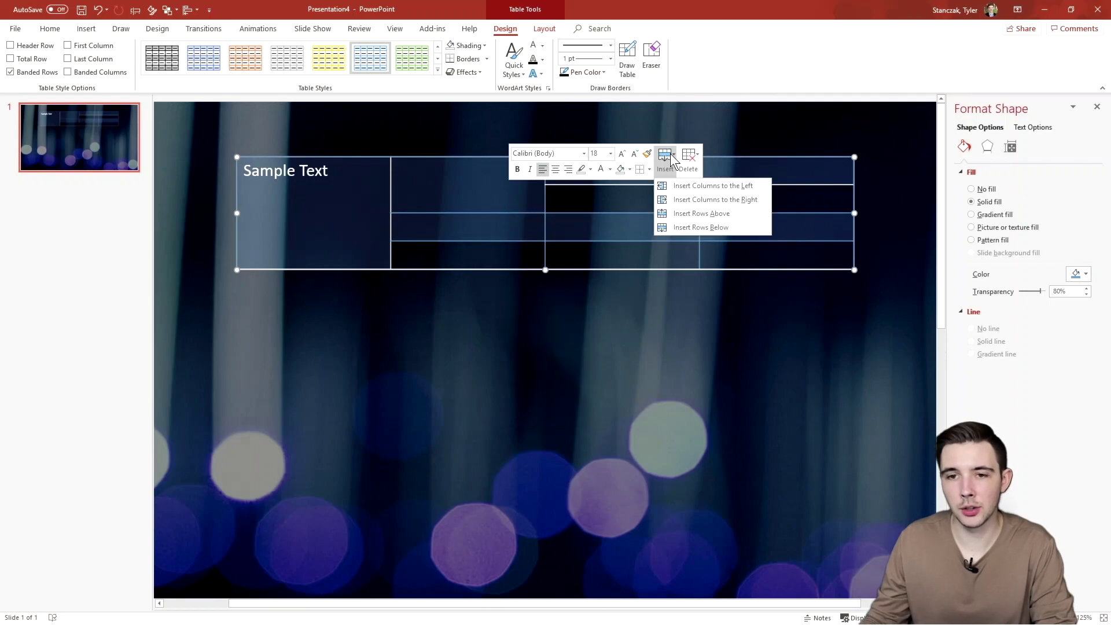
{"action": "left_click", "coordinate": [685, 184]}
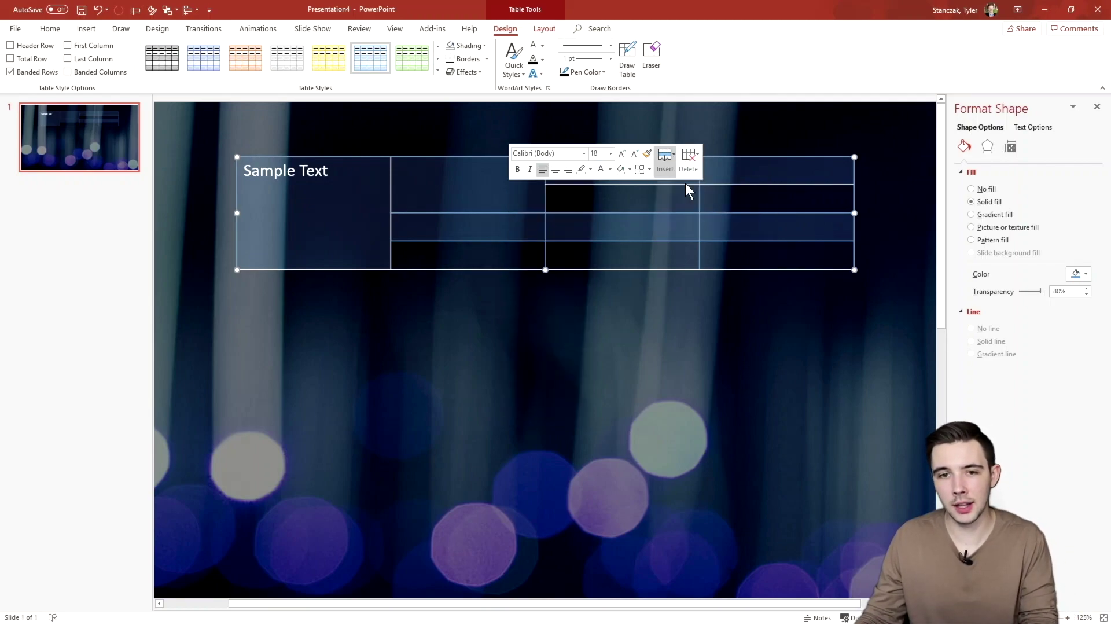
{"action": "left_click", "coordinate": [665, 158]}
{"action": "left_click", "coordinate": [686, 199]}
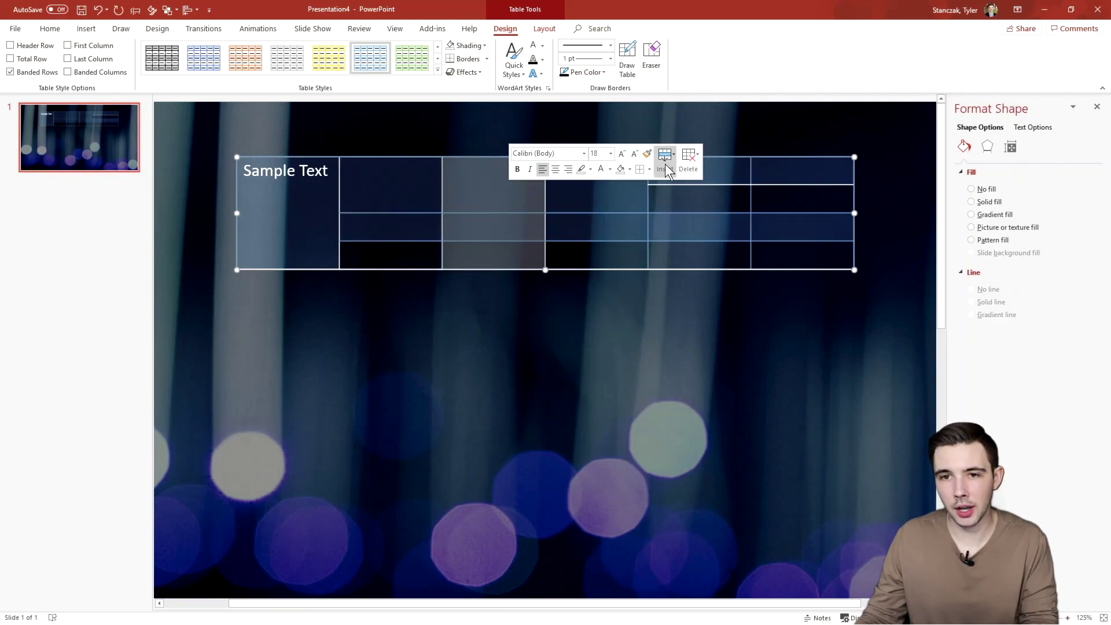
{"action": "left_click", "coordinate": [665, 158]}
{"action": "left_click", "coordinate": [685, 214]}
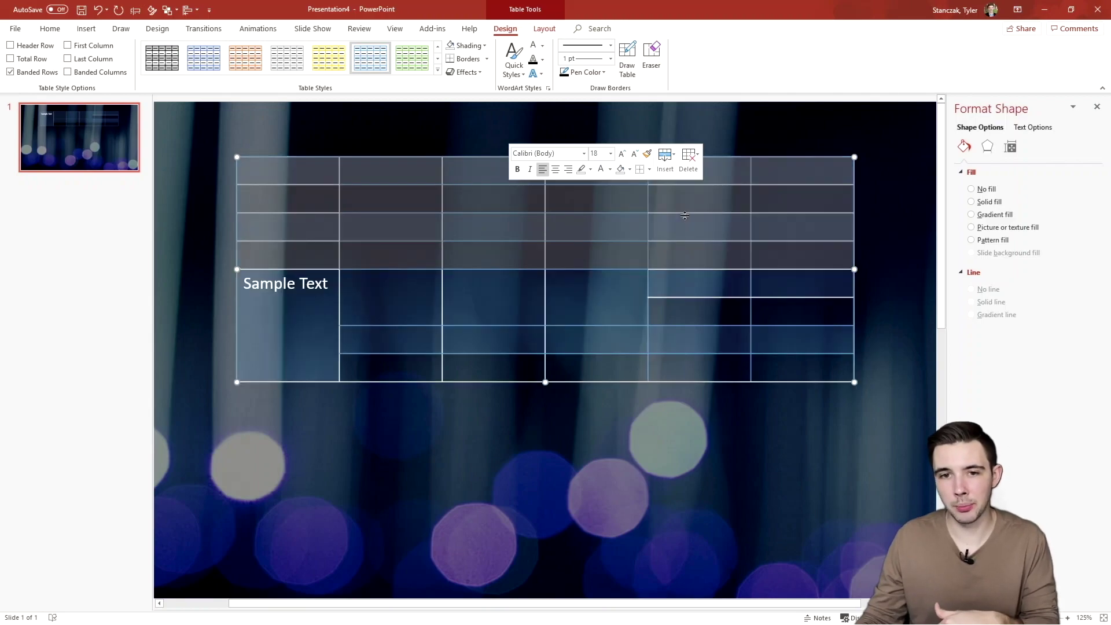
{"action": "left_click", "coordinate": [664, 159]}
{"action": "left_click", "coordinate": [695, 227]}
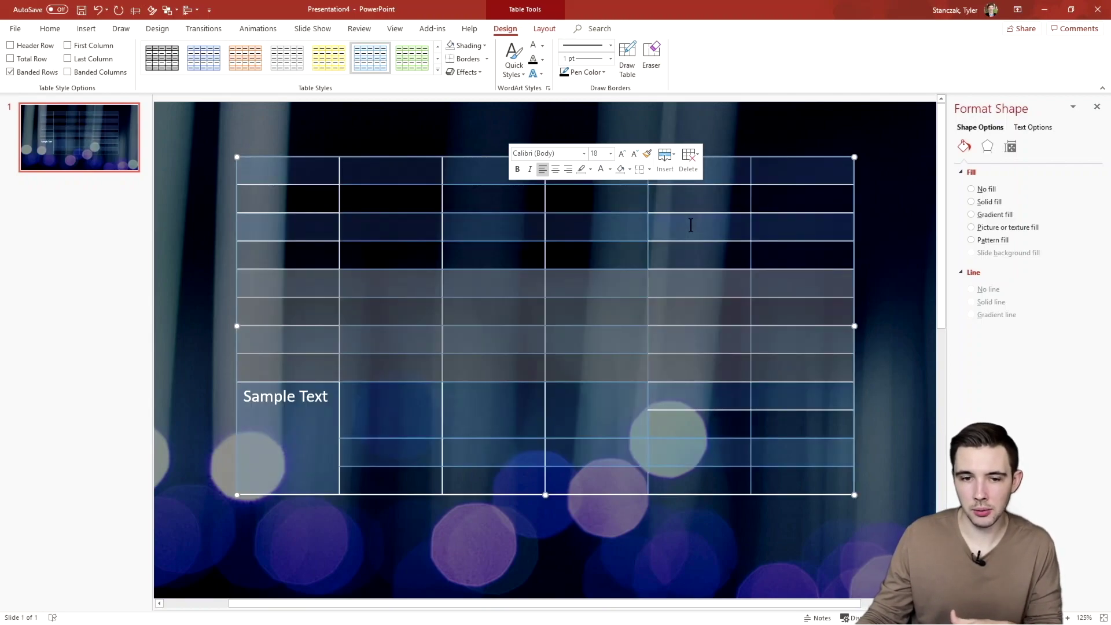
{"action": "left_click", "coordinate": [552, 199]}
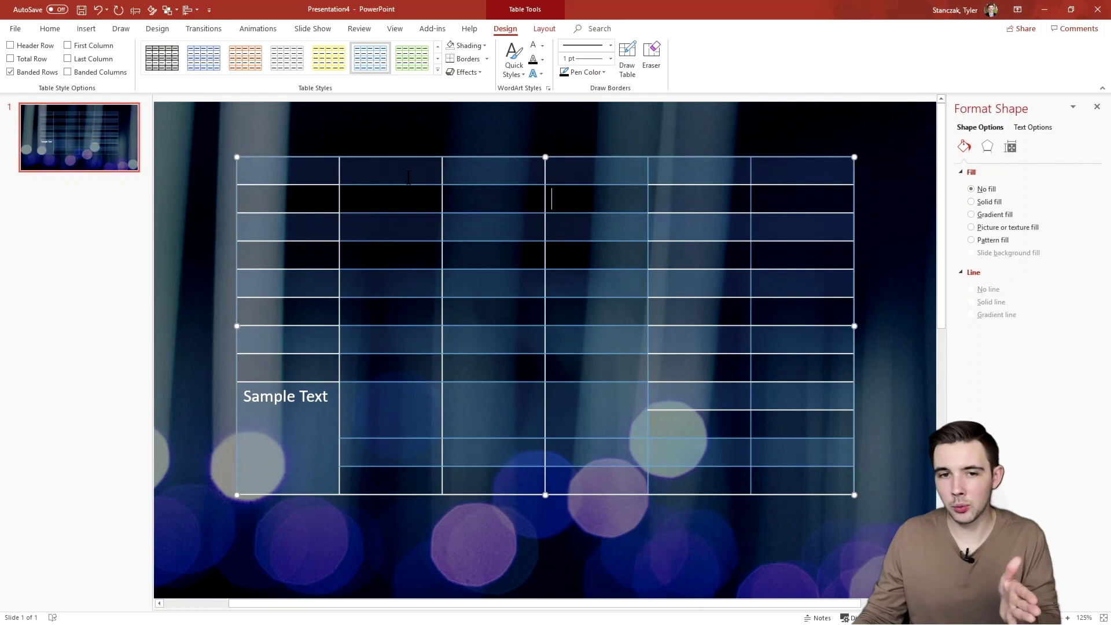
Insert one more row at the top of the table and check the top three rows.
{"action": "left_click", "coordinate": [410, 175]}
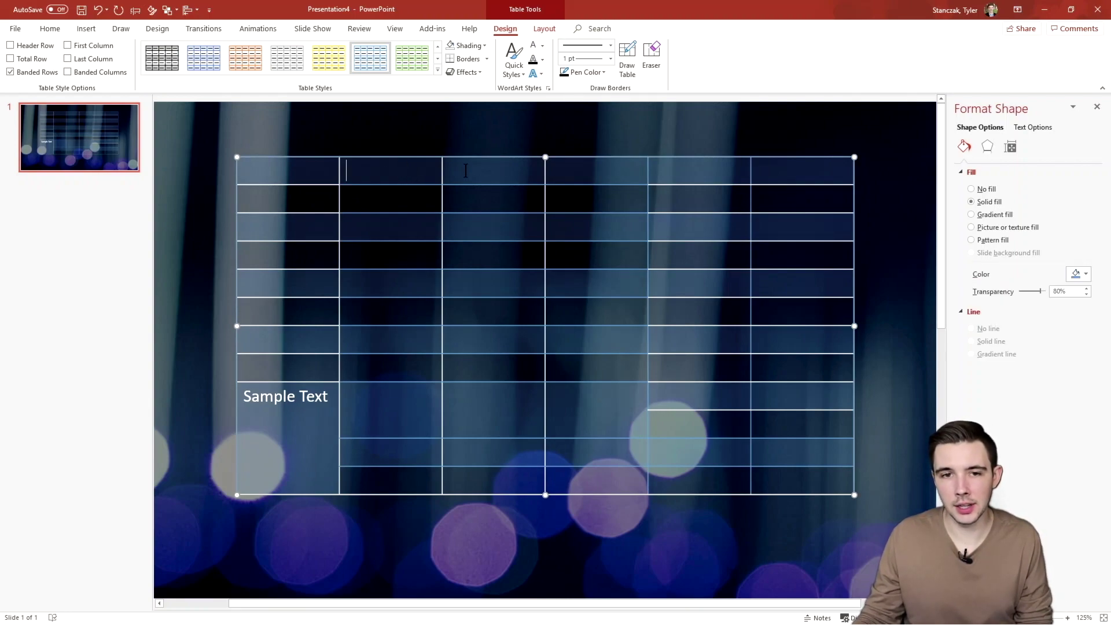
{"action": "right_click", "coordinate": [428, 170]}
{"action": "left_click", "coordinate": [590, 136]}
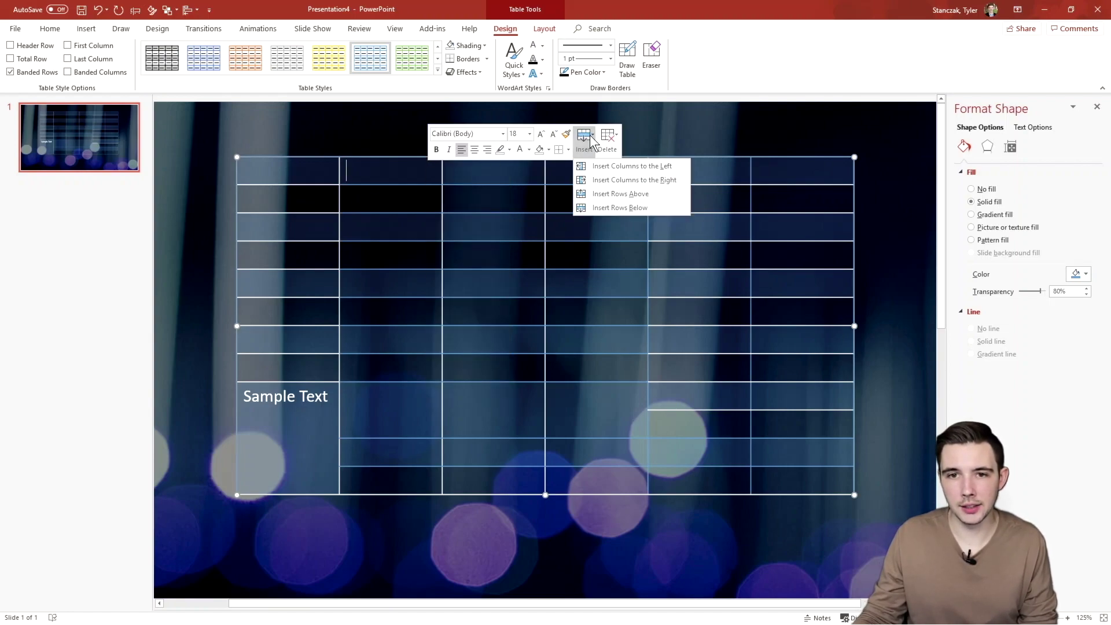
{"action": "left_click", "coordinate": [603, 193]}
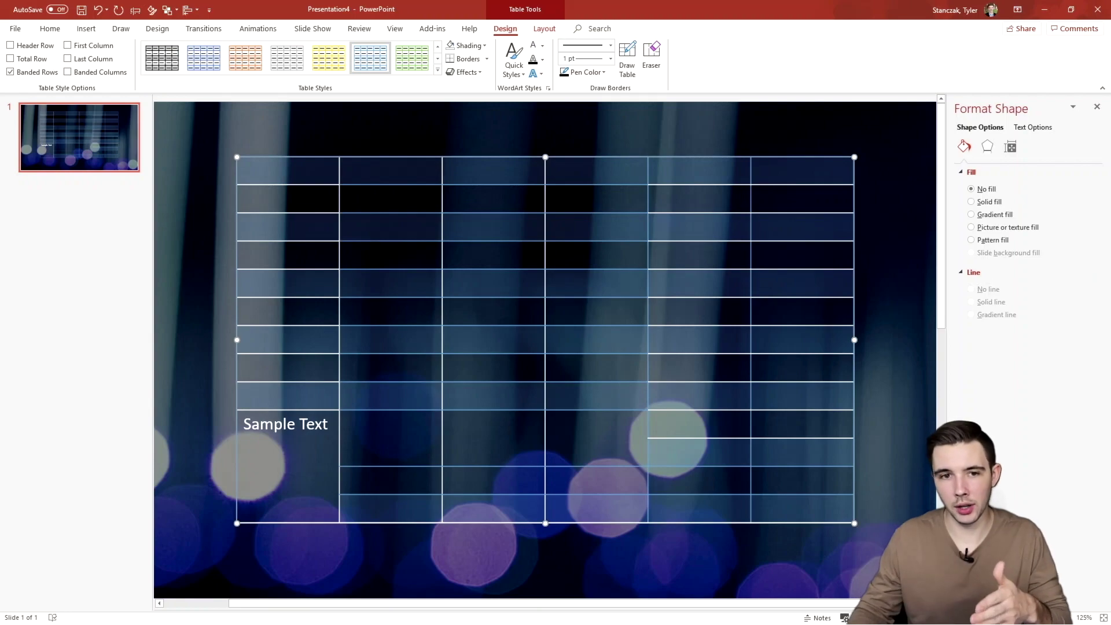
{"action": "left_click", "coordinate": [417, 189]}
{"action": "left_click_drag", "start_coordinate": [311, 173], "coordinate": [810, 226]}
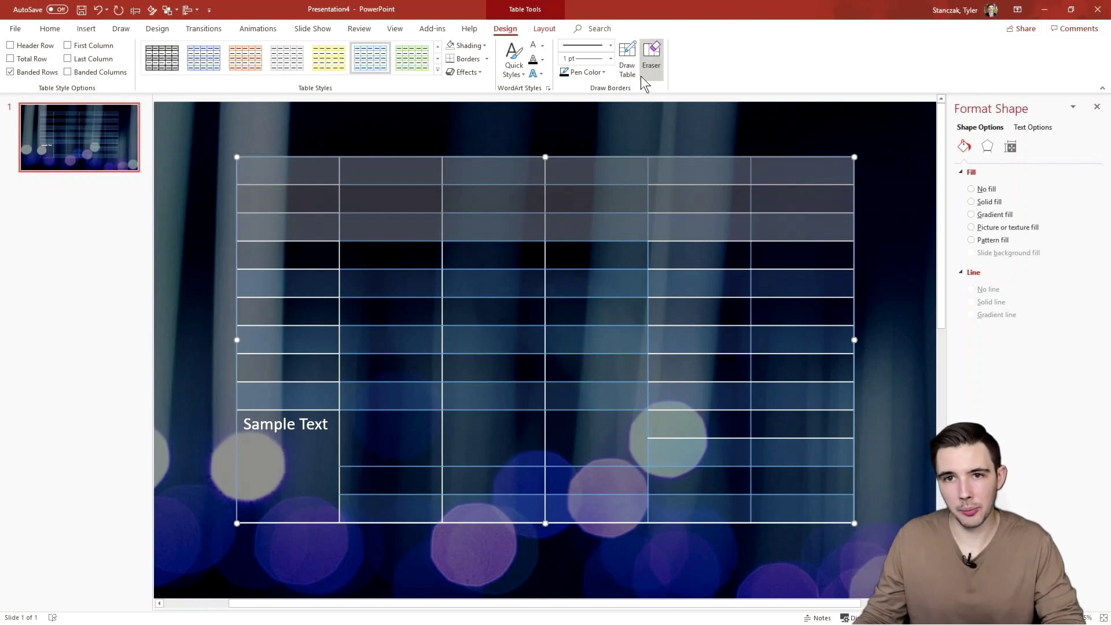
{"action": "key", "text": "Left"}
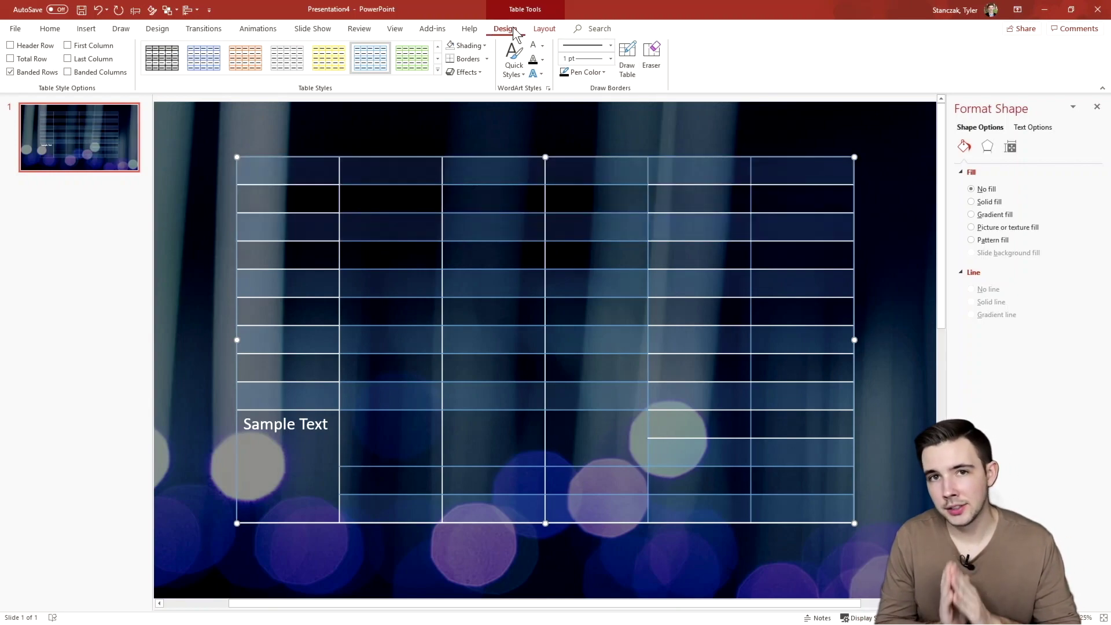
{"action": "left_click", "coordinate": [544, 30]}
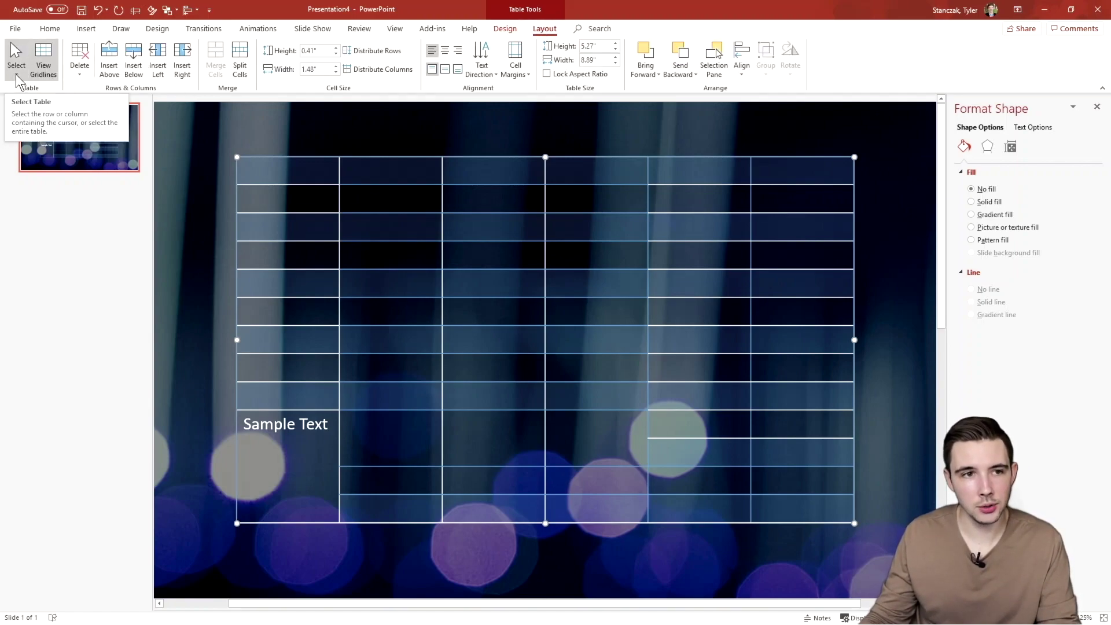
Delete the table's second column.
{"action": "left_click", "coordinate": [17, 74]}
{"action": "left_click", "coordinate": [16, 68]}
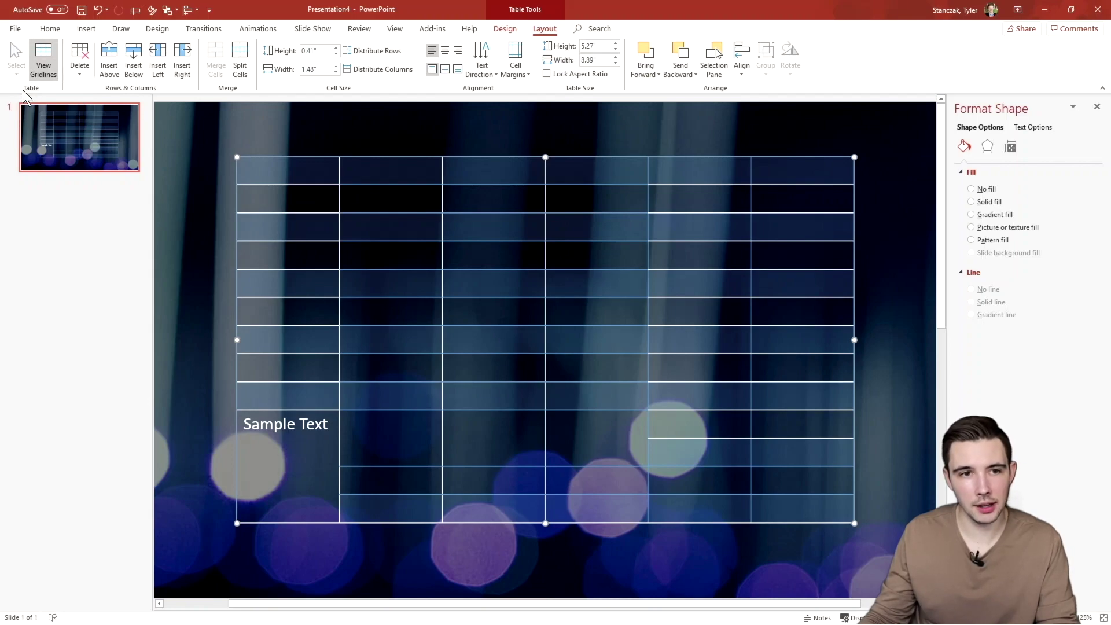
{"action": "left_click", "coordinate": [310, 136]}
{"action": "left_click", "coordinate": [287, 157]}
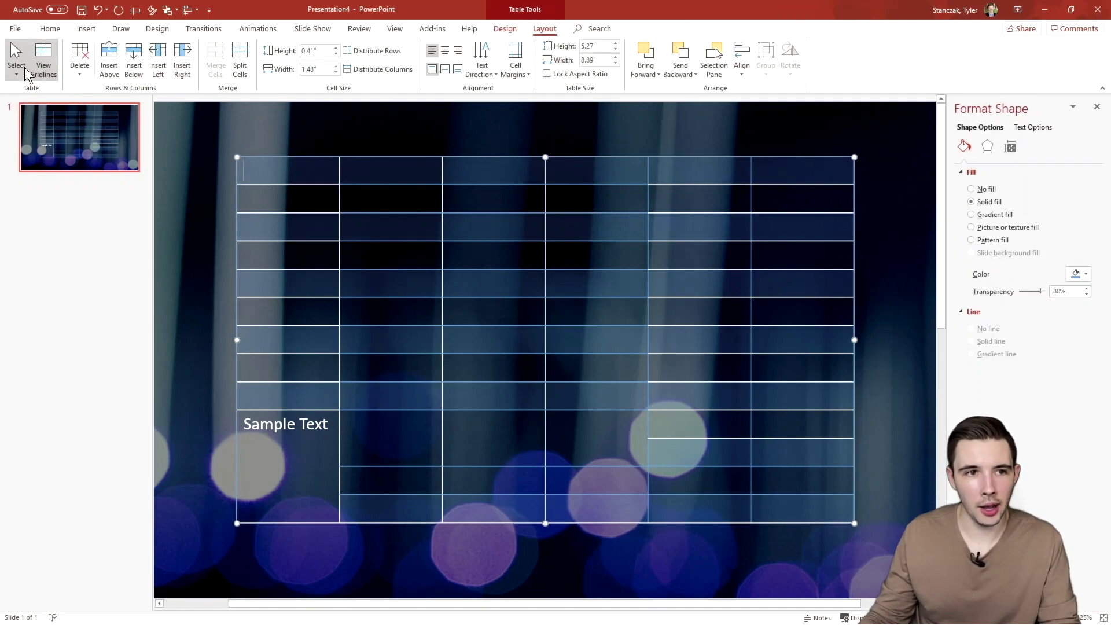
{"action": "left_click", "coordinate": [16, 69]}
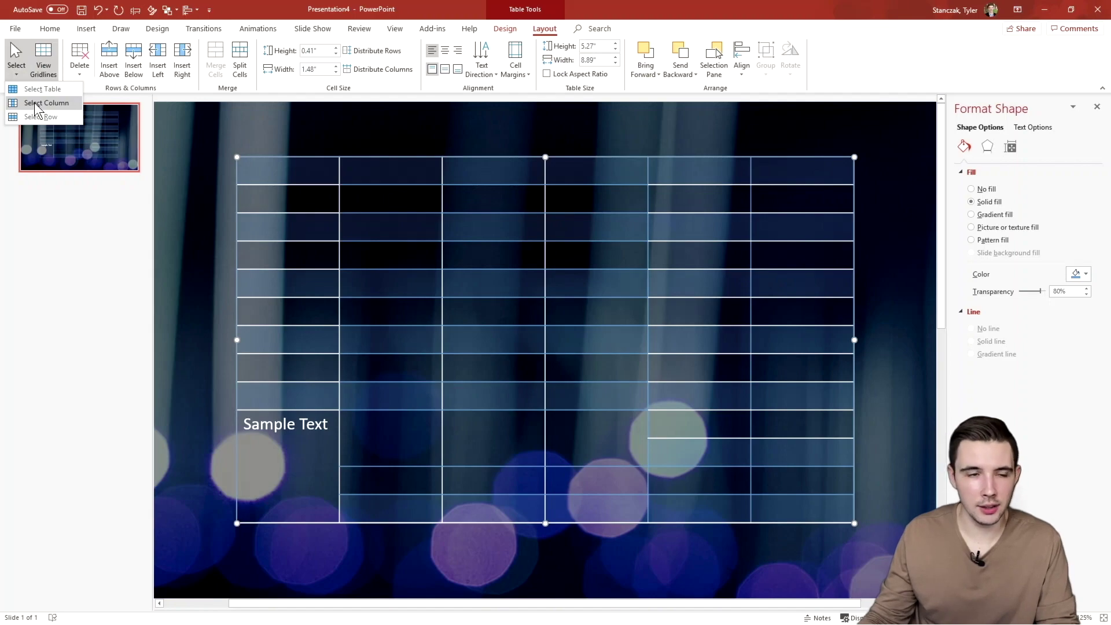
{"action": "key", "text": "Escape"}
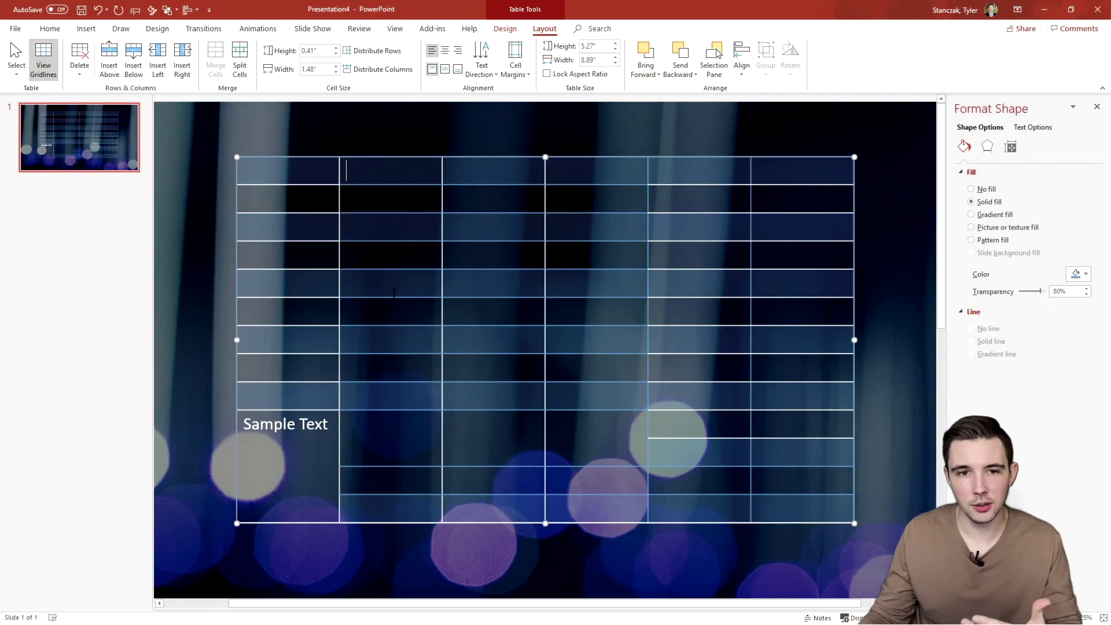
{"action": "left_click_drag", "start_coordinate": [393, 294], "coordinate": [427, 496]}
{"action": "left_click", "coordinate": [79, 68]}
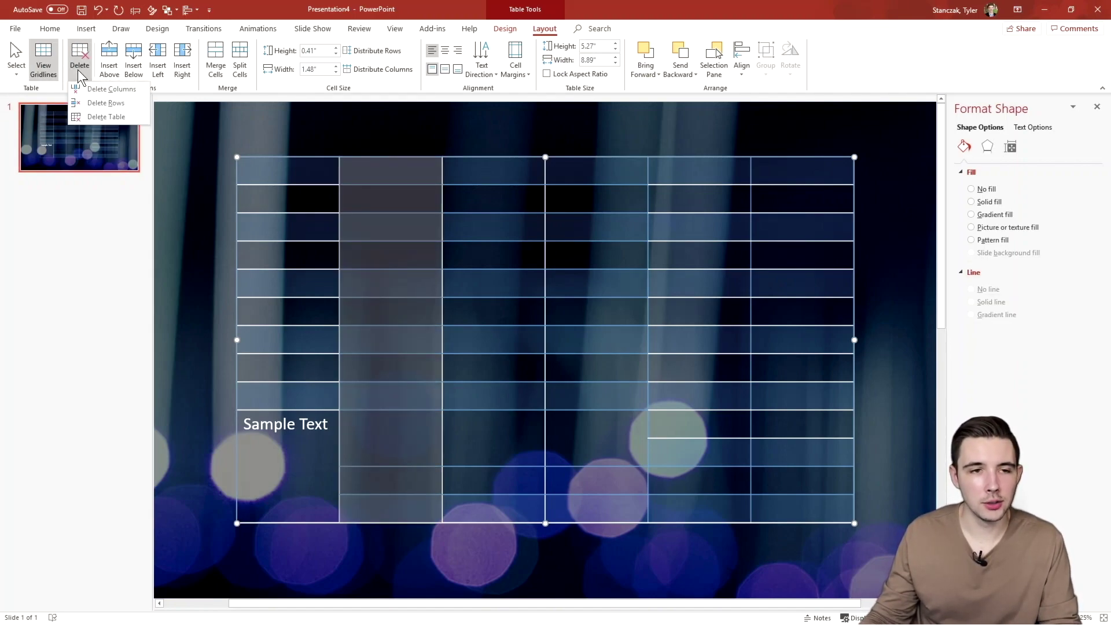
{"action": "left_click", "coordinate": [122, 88]}
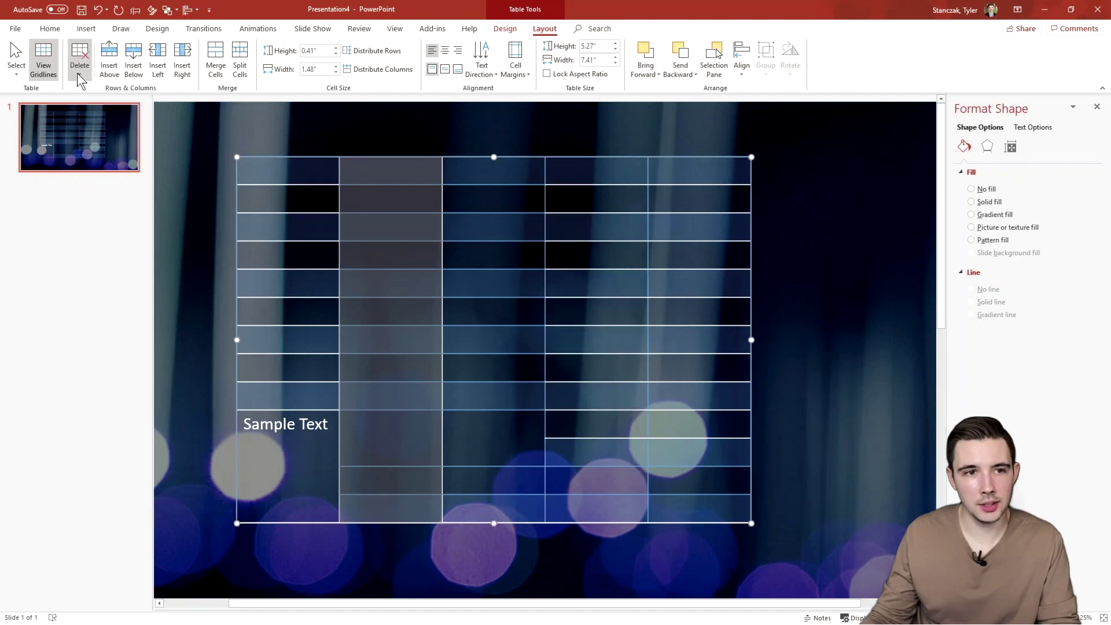
Undo the accidental table deletion, then delete the top row so the table stands 4.87" tall.
{"action": "left_click", "coordinate": [79, 72]}
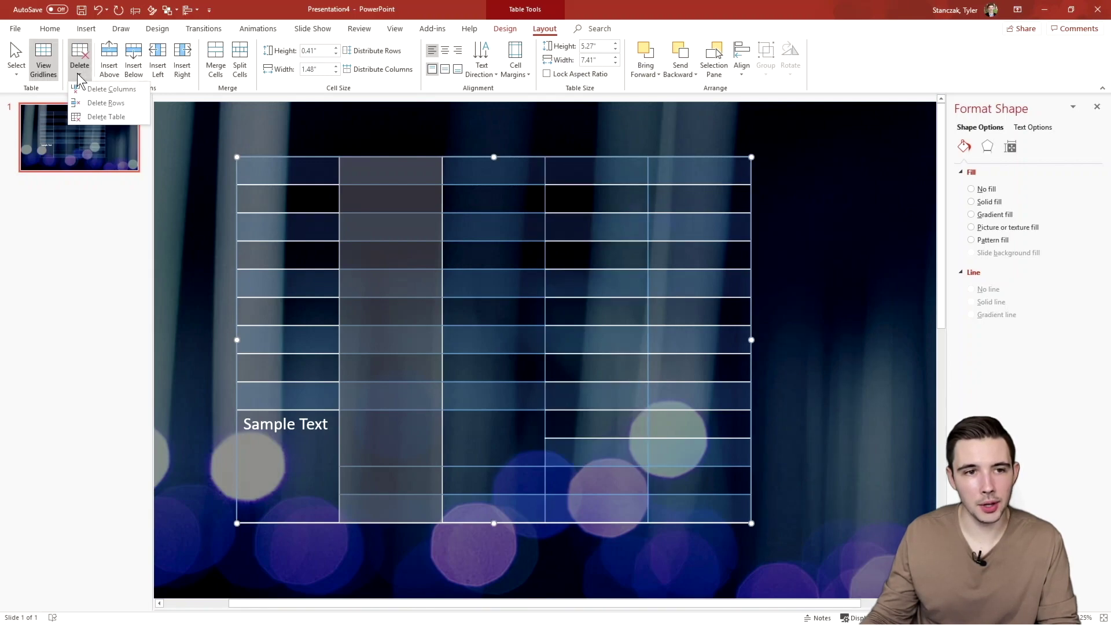
{"action": "left_click", "coordinate": [98, 102]}
{"action": "key", "text": "ctrl+z"}
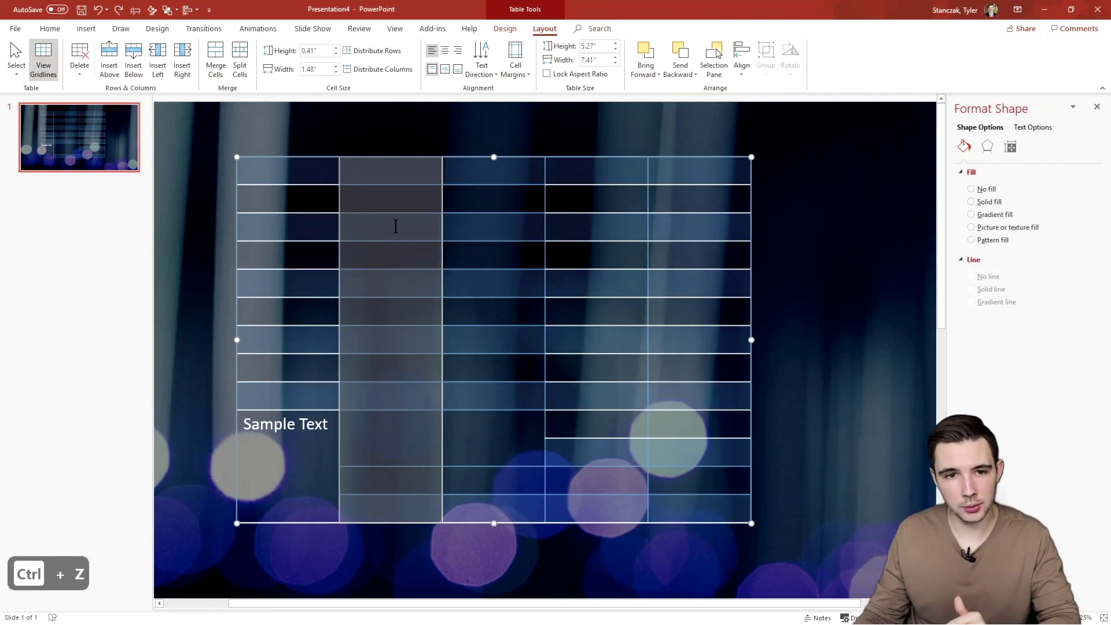
{"action": "left_click", "coordinate": [402, 179]}
{"action": "left_click_drag", "start_coordinate": [403, 180], "coordinate": [405, 509]}
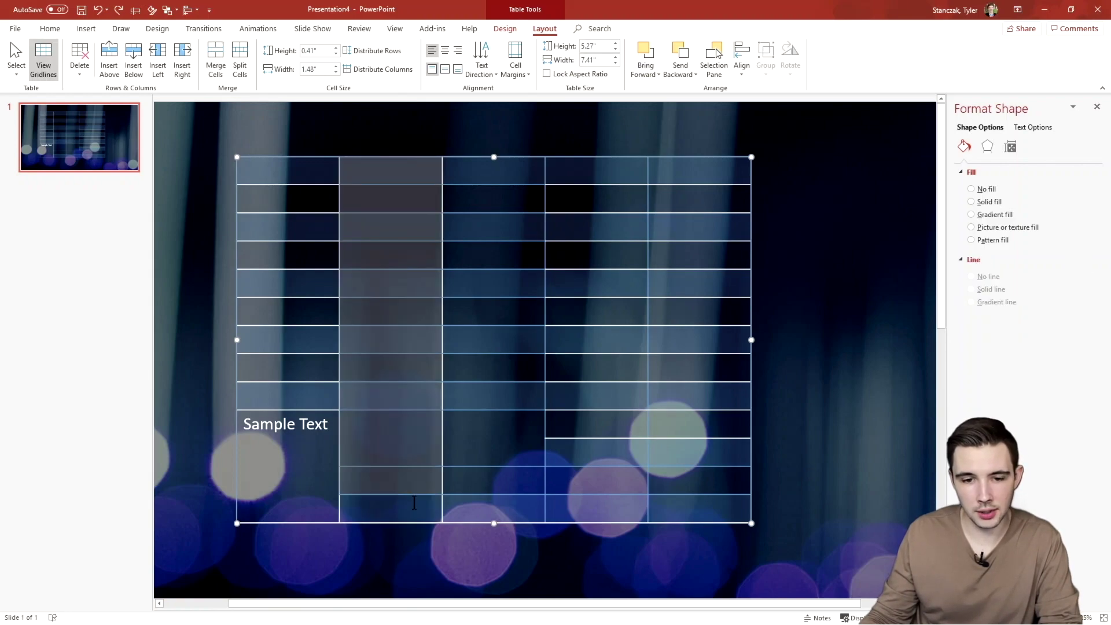
{"action": "left_click", "coordinate": [407, 171]}
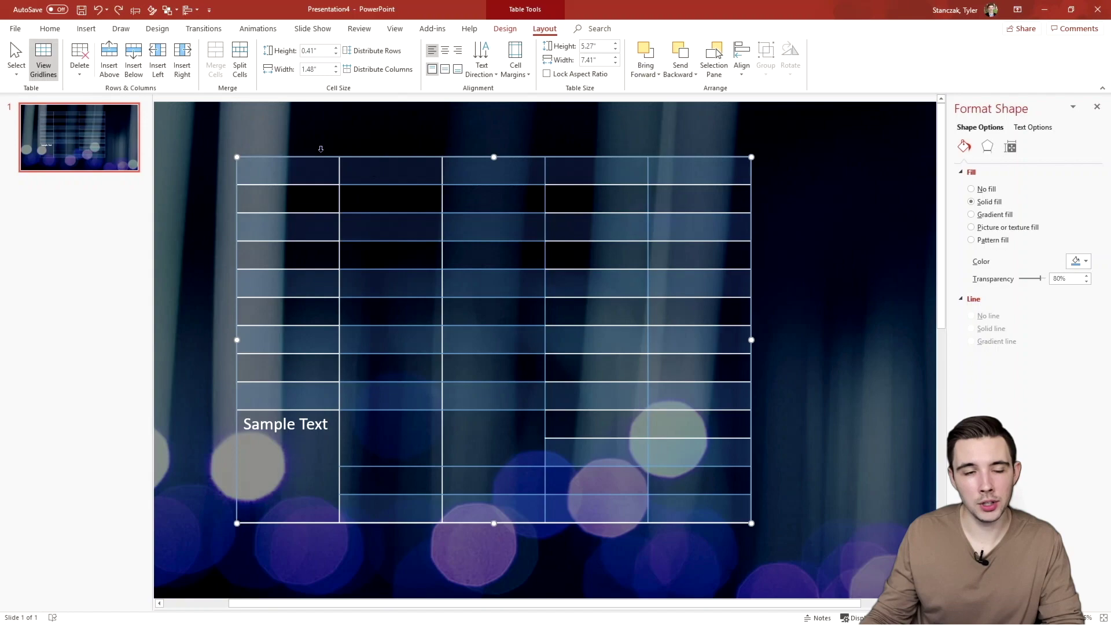
{"action": "left_click", "coordinate": [79, 63]}
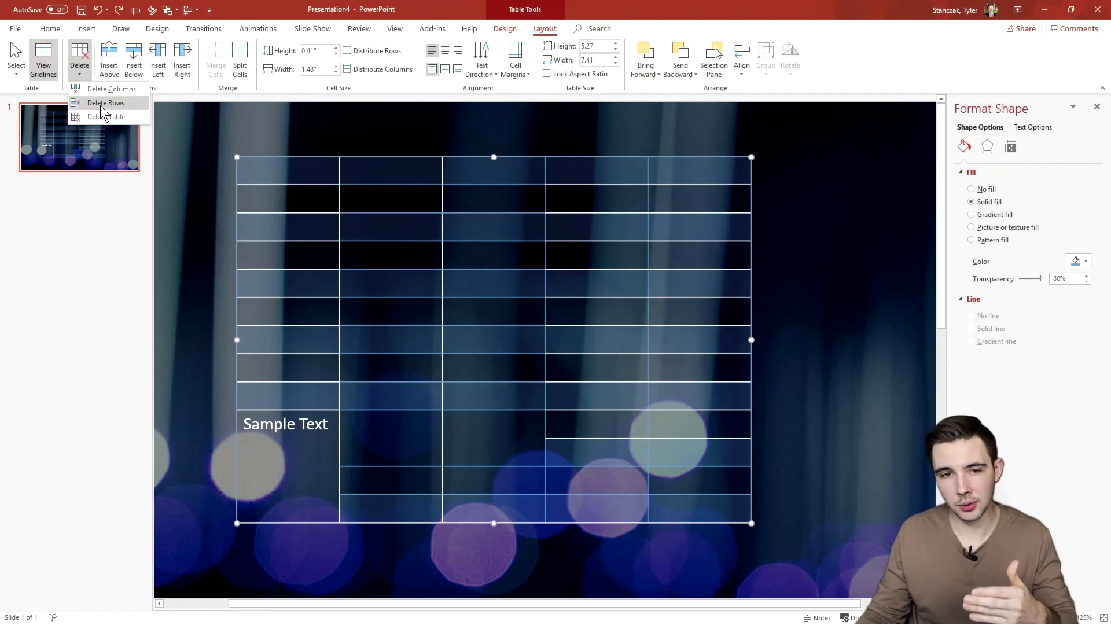
{"action": "left_click", "coordinate": [103, 103]}
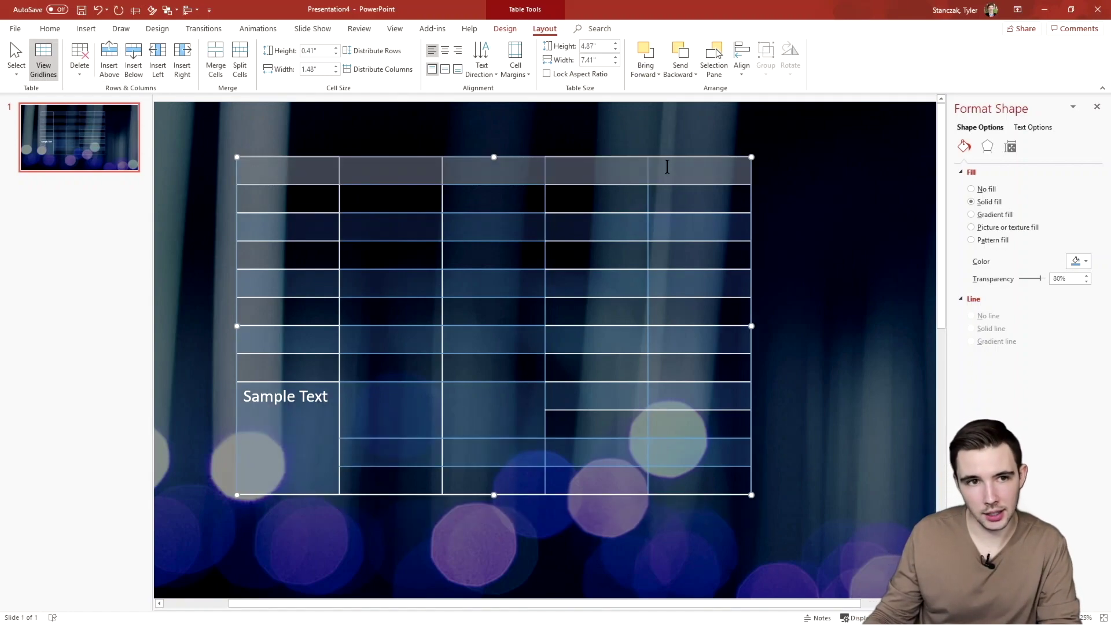
Merge the top row into one cell, then split it into 2 columns and 1 row.
{"action": "left_click", "coordinate": [220, 65]}
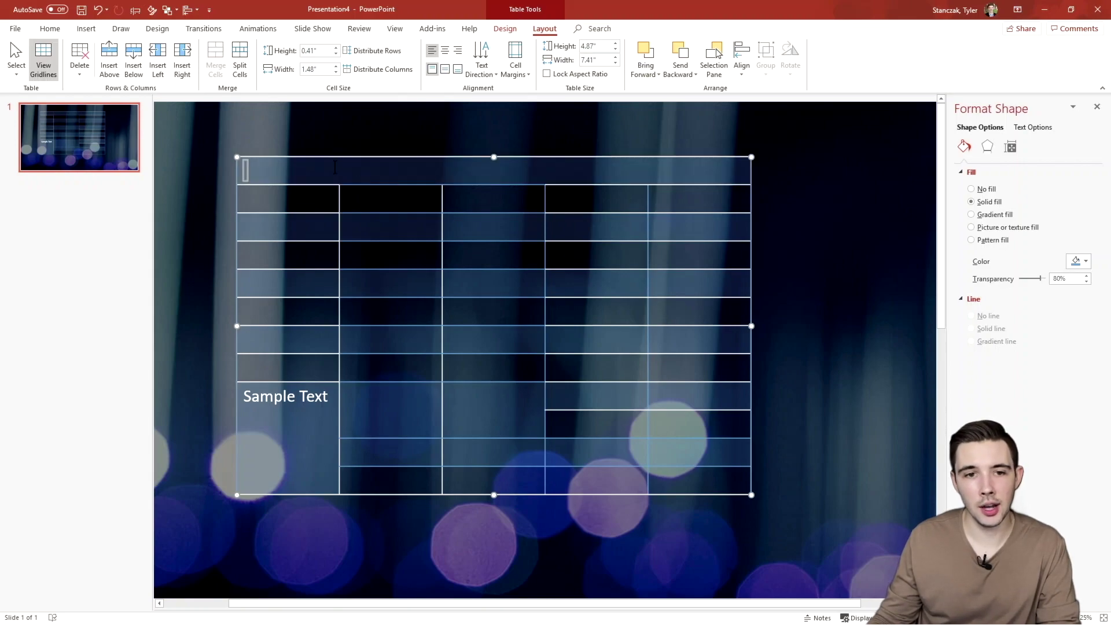
{"action": "left_click", "coordinate": [240, 67]}
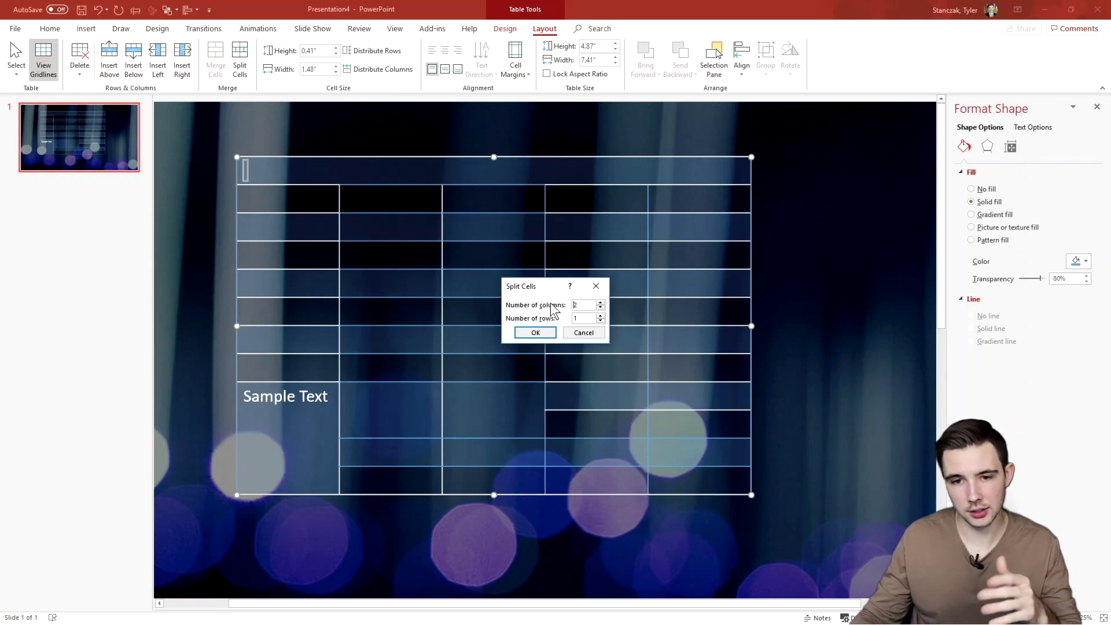
{"action": "left_click", "coordinate": [534, 333]}
{"action": "left_click", "coordinate": [531, 175]}
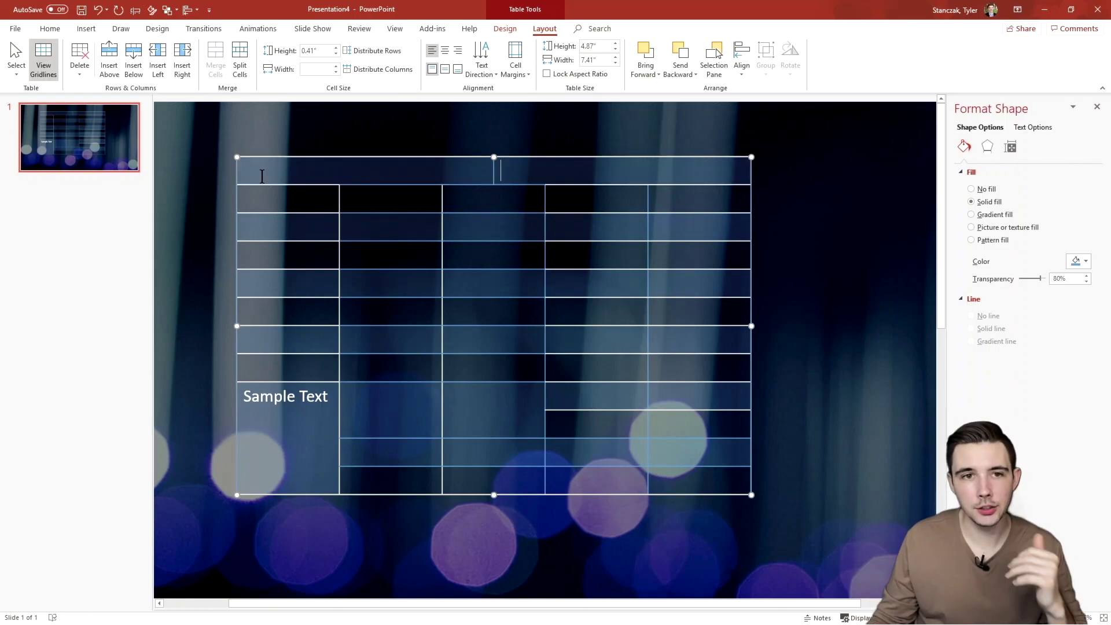
Widen the table to 7.12" and distribute its rows and columns evenly.
{"action": "left_click", "coordinate": [335, 48]}
{"action": "left_click", "coordinate": [335, 48]}
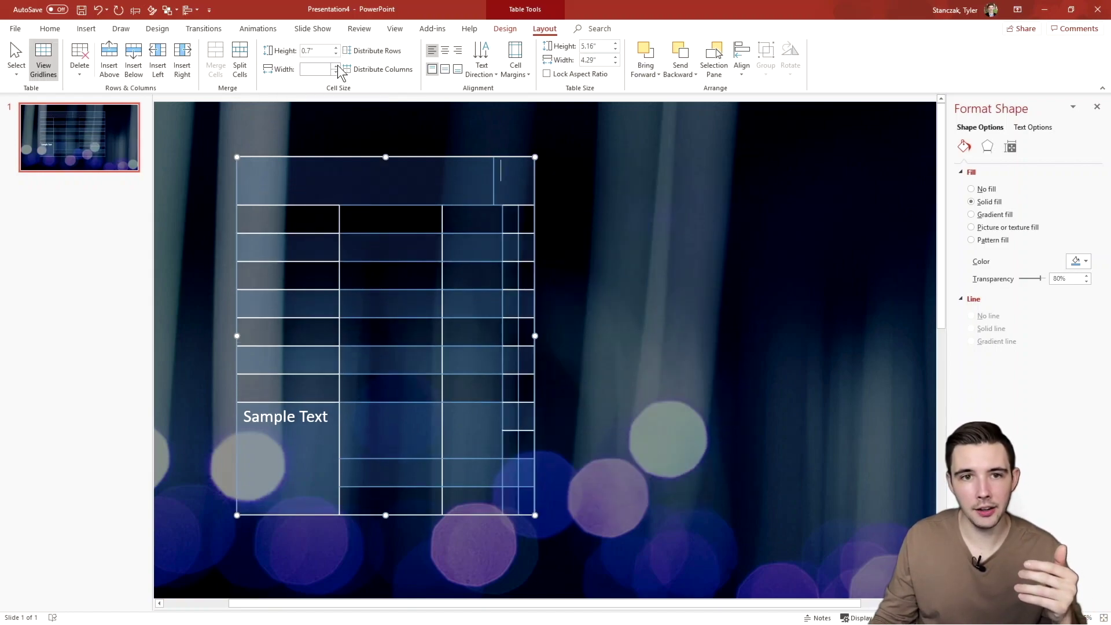
{"action": "left_click", "coordinate": [336, 72]}
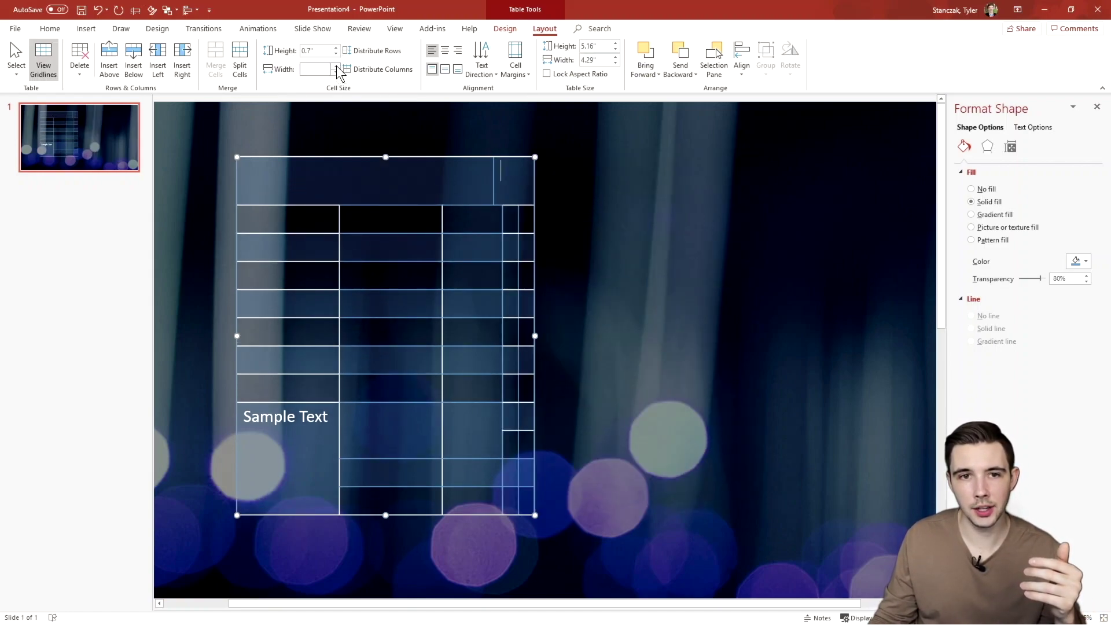
{"action": "left_click_drag", "start_coordinate": [534, 335], "coordinate": [731, 350]}
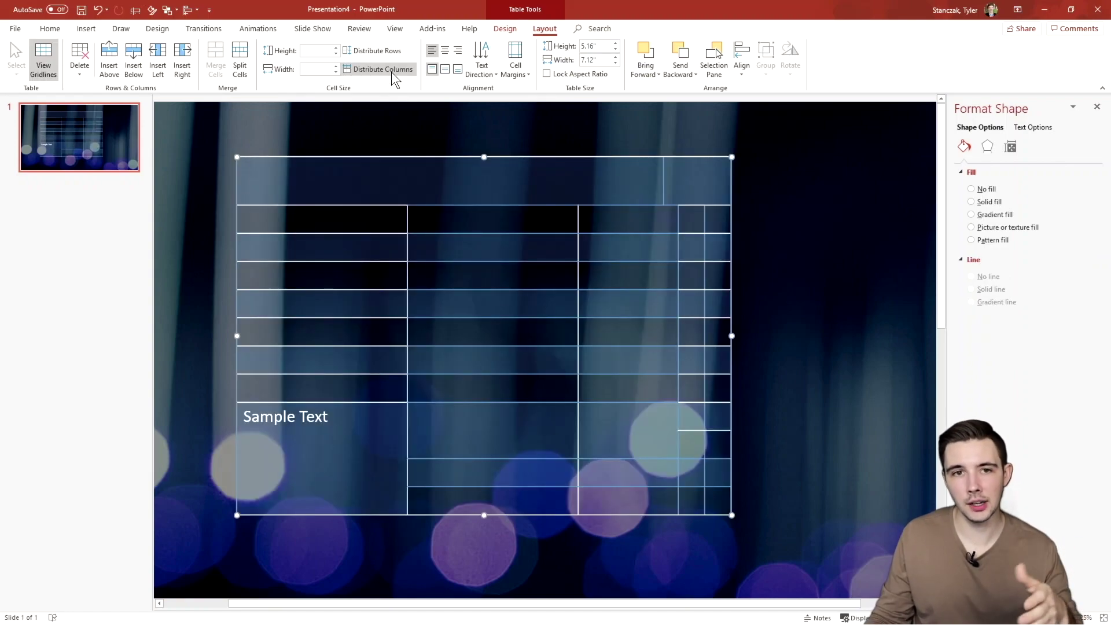
{"action": "left_click", "coordinate": [388, 53]}
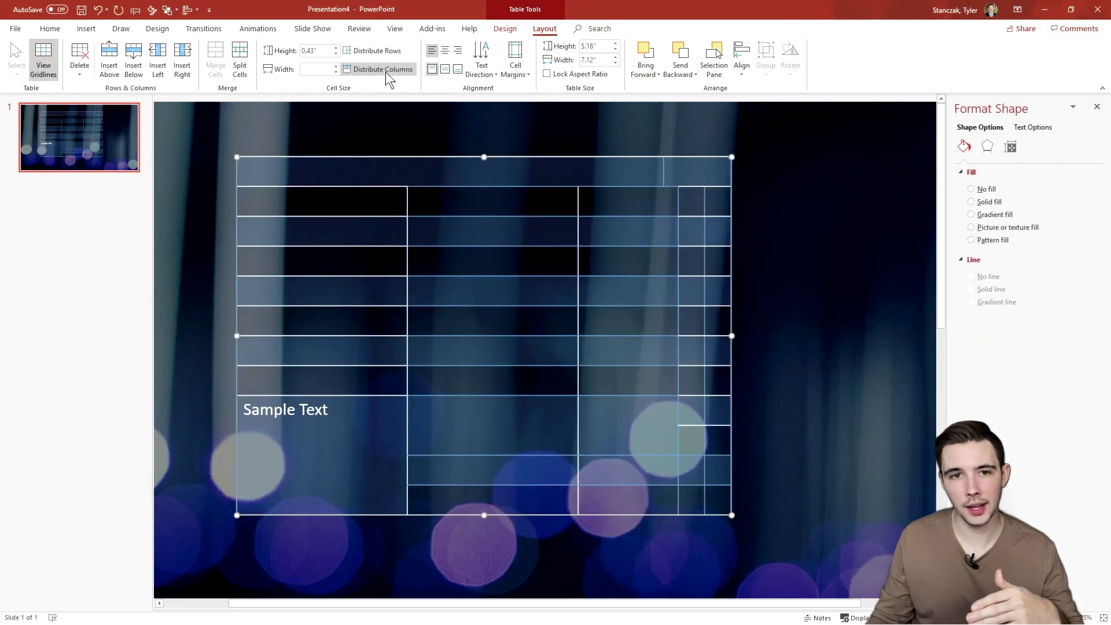
{"action": "left_click", "coordinate": [385, 70]}
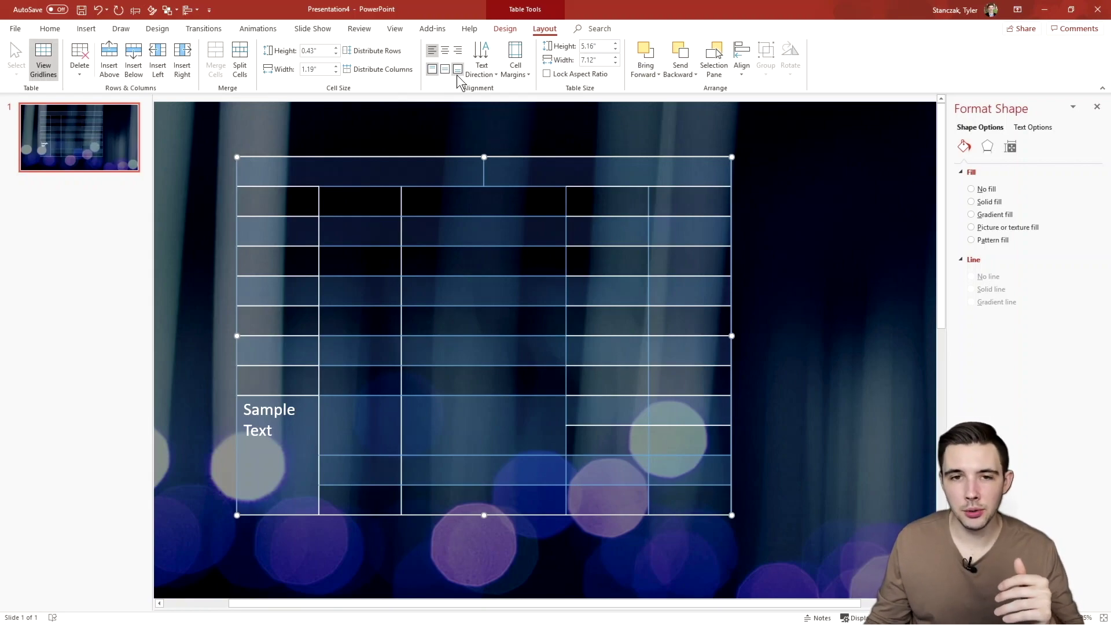
Type 'Sample Text' in the top-left cell with an extra line below it.
{"action": "left_click", "coordinate": [433, 175]}
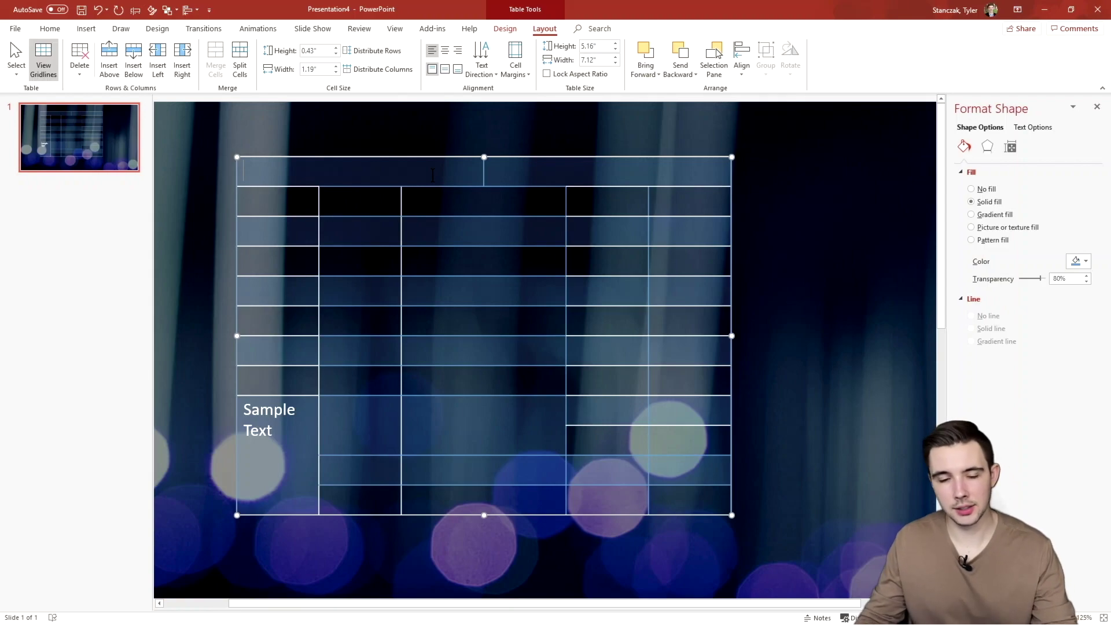
{"action": "type", "text": "Sample Te"}
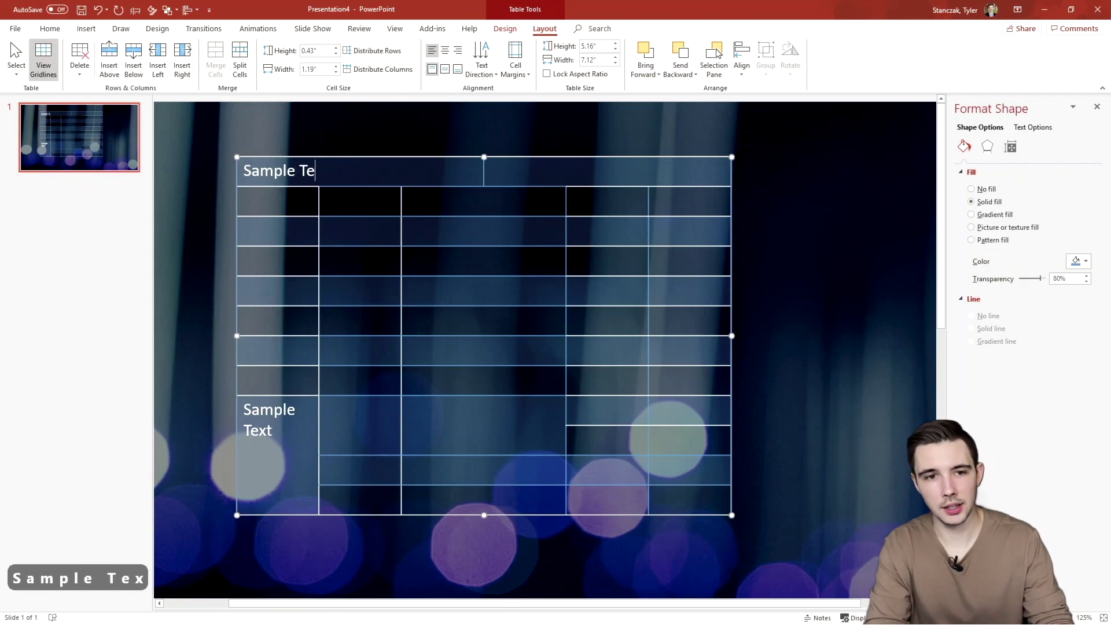
{"action": "type", "text": "xt"}
{"action": "key", "text": "Return"}
{"action": "key", "text": "Return"}
{"action": "key", "text": "Return"}
{"action": "key", "text": "Return"}
{"action": "key", "text": "Return"}
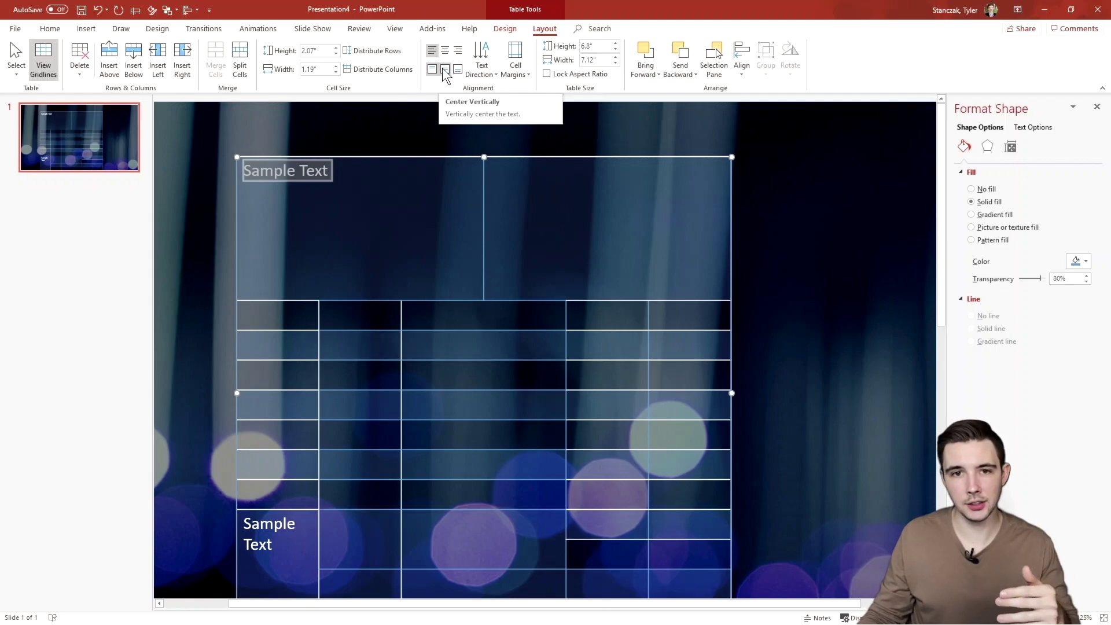
Centre 'Sample Text' horizontally and align it to the cell's bottom edge.
{"action": "left_click", "coordinate": [443, 70]}
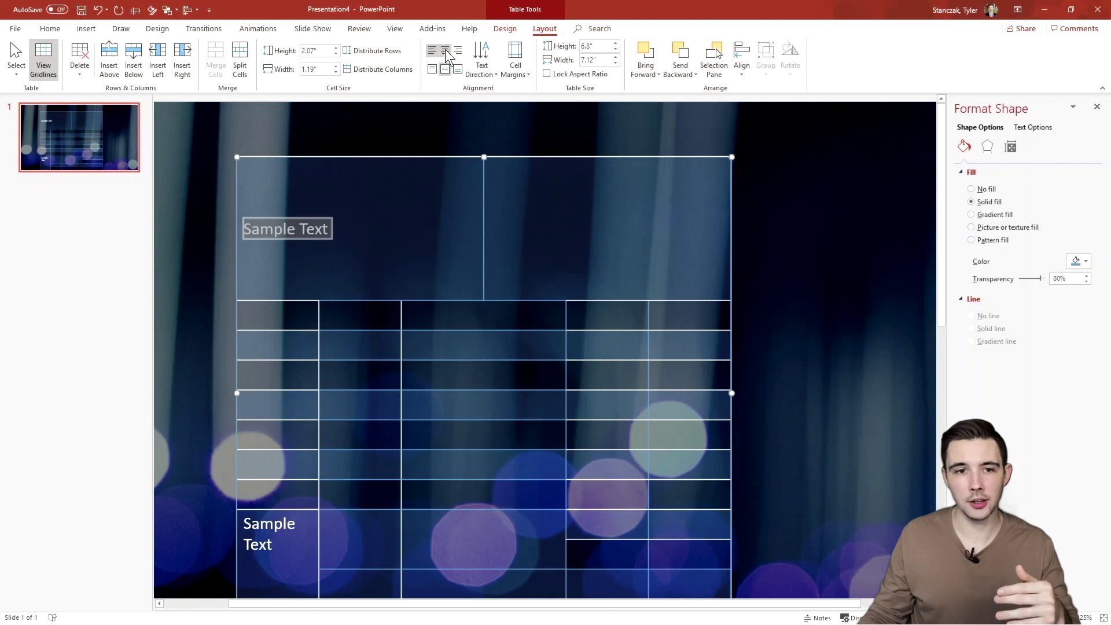
{"action": "left_click", "coordinate": [445, 50]}
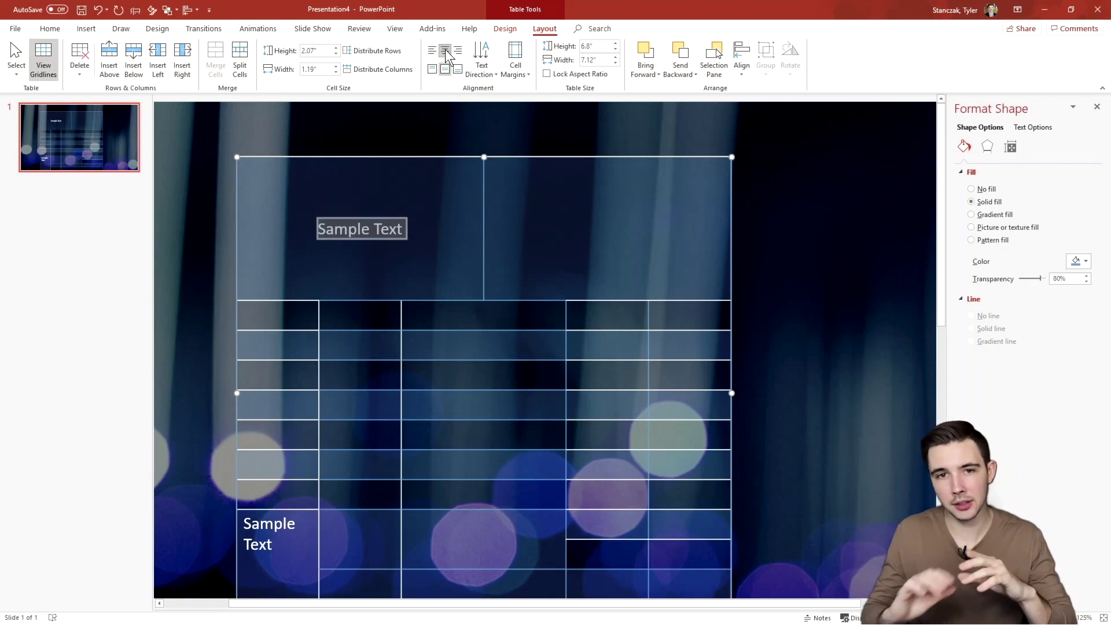
{"action": "left_click", "coordinate": [454, 68]}
{"action": "left_click", "coordinate": [491, 69]}
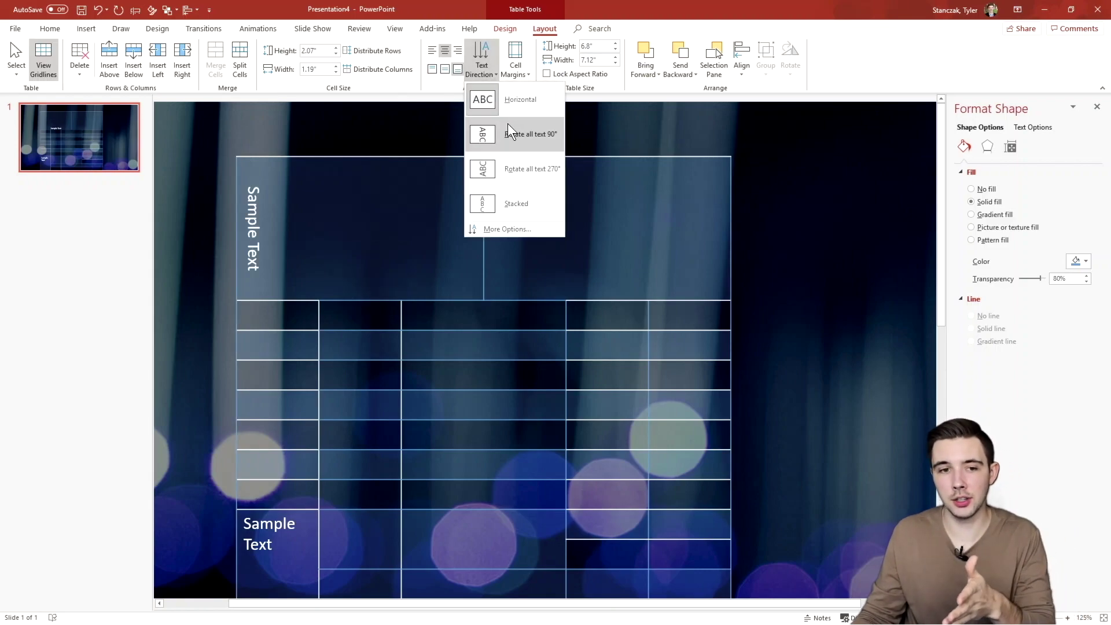
{"action": "left_click", "coordinate": [520, 71]}
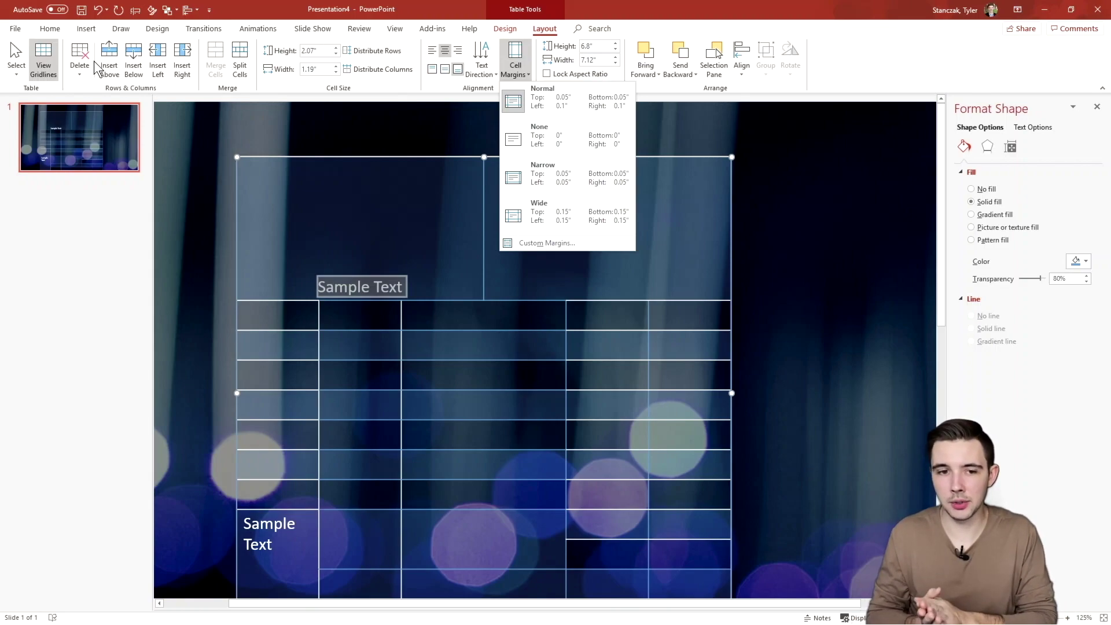
{"action": "left_click", "coordinate": [277, 208]}
Widen the first column, then give the second column No Fill and No Border.
{"action": "left_click_drag", "start_coordinate": [319, 324], "coordinate": [271, 331]}
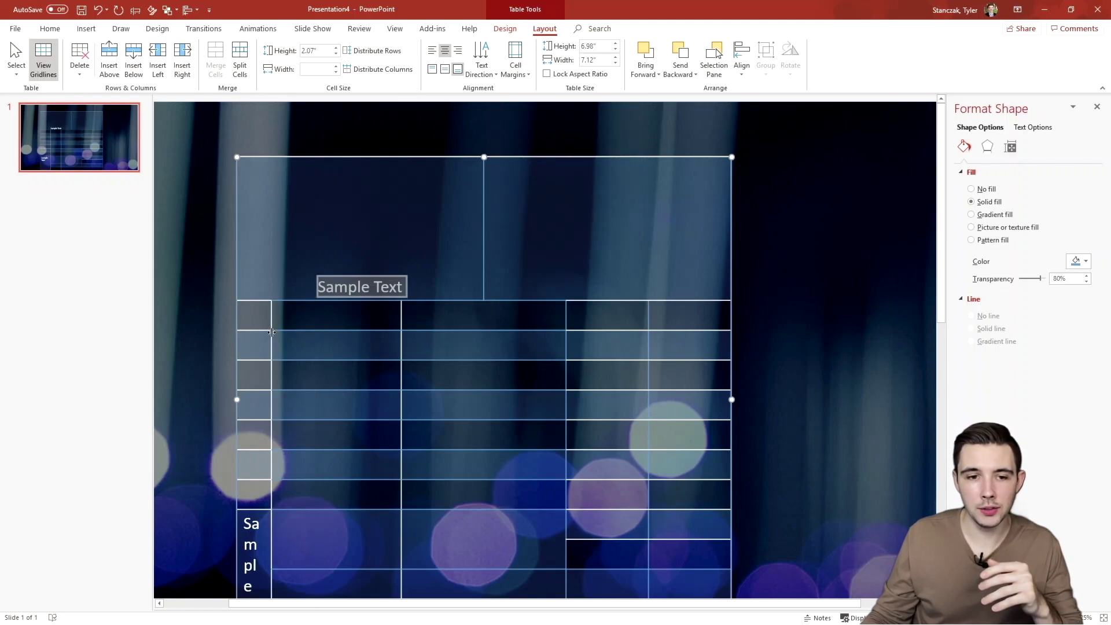
{"action": "left_click_drag", "start_coordinate": [357, 335], "coordinate": [444, 596]}
{"action": "left_click", "coordinate": [402, 323]}
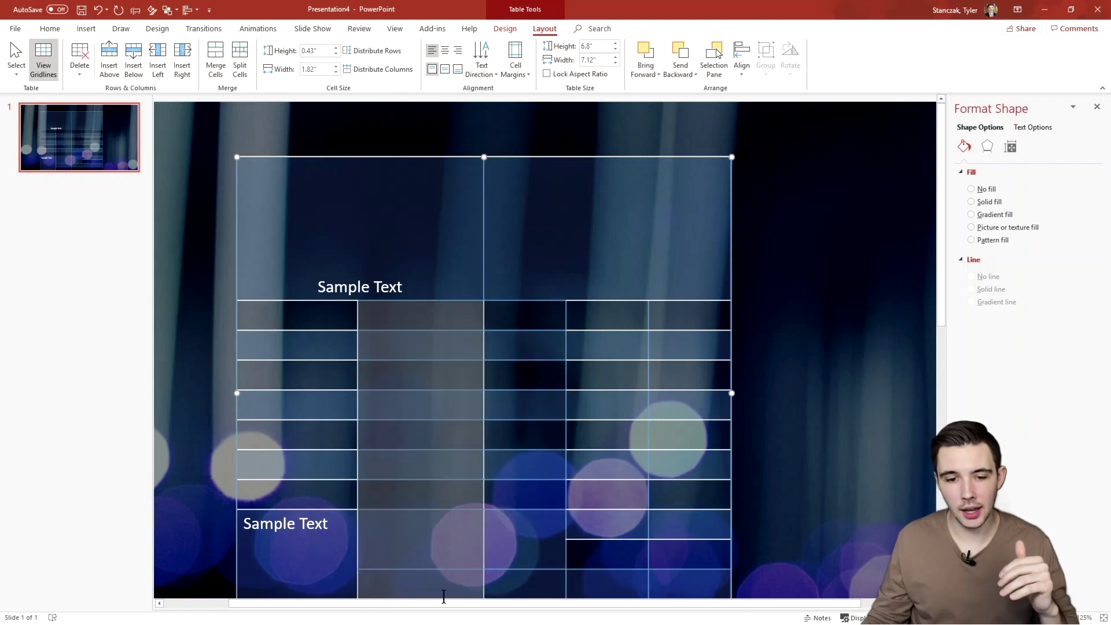
{"action": "left_click", "coordinate": [493, 28]}
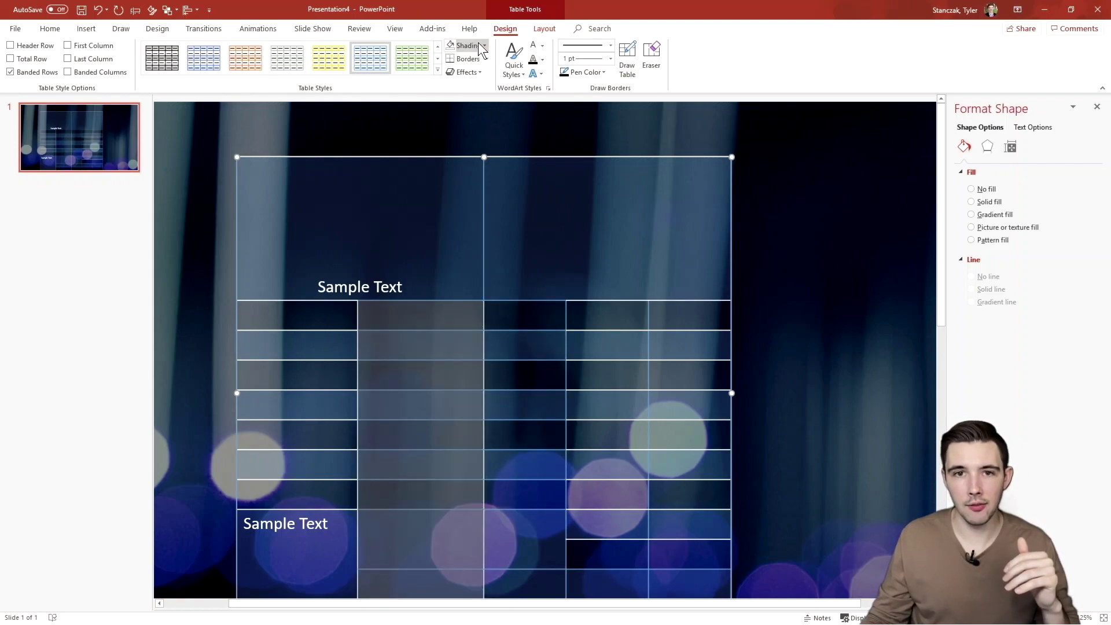
{"action": "left_click", "coordinate": [451, 47]}
{"action": "left_click", "coordinate": [487, 59]}
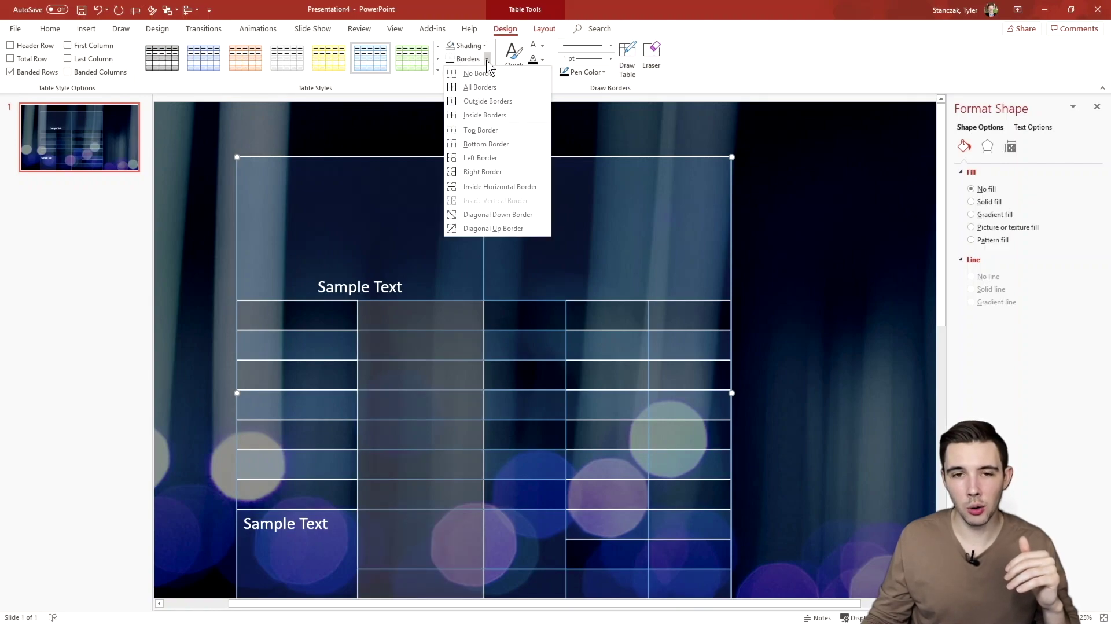
{"action": "left_click", "coordinate": [484, 69]}
{"action": "left_click", "coordinate": [440, 383]}
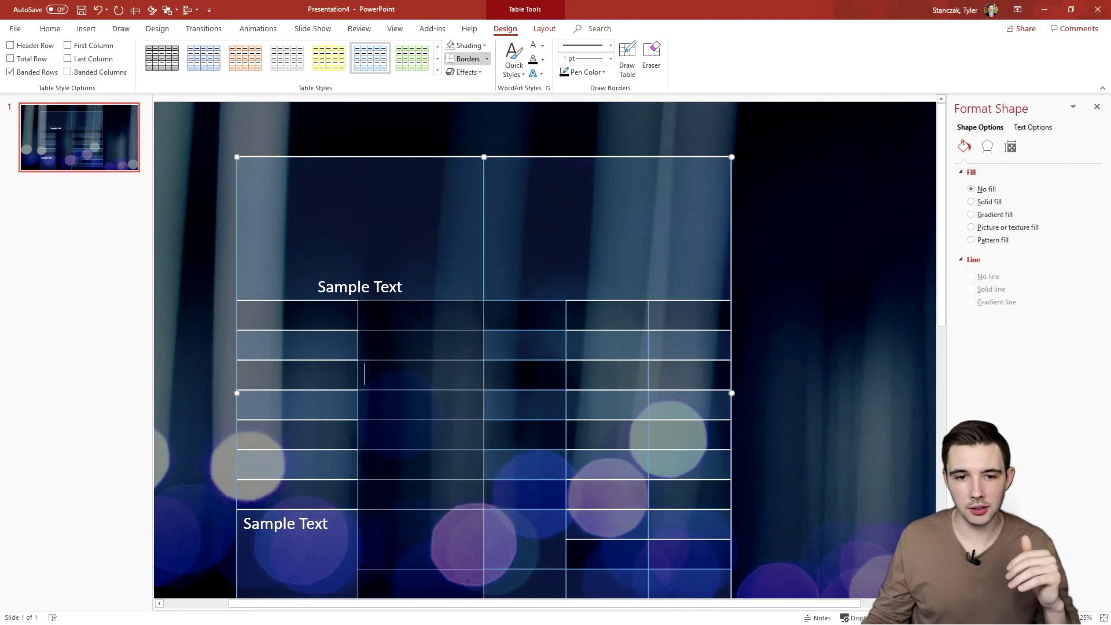
{"action": "left_click_drag", "start_coordinate": [418, 315], "coordinate": [462, 612]}
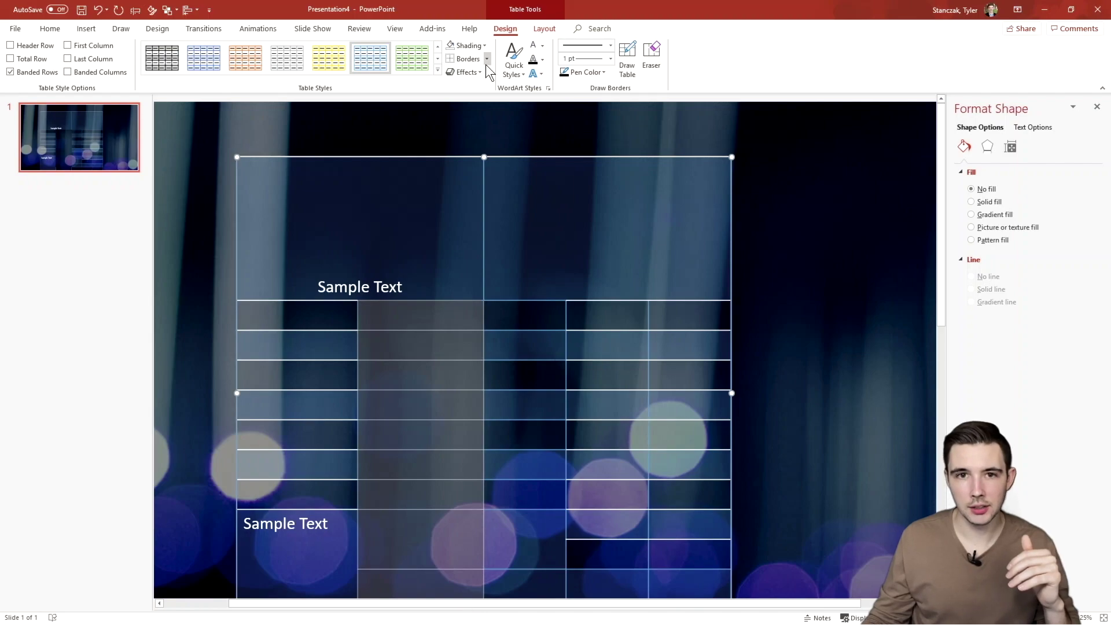
{"action": "left_click", "coordinate": [540, 115]}
{"action": "scroll", "coordinate": [844, 324], "scroll_direction": "down", "scroll_amount": 1}
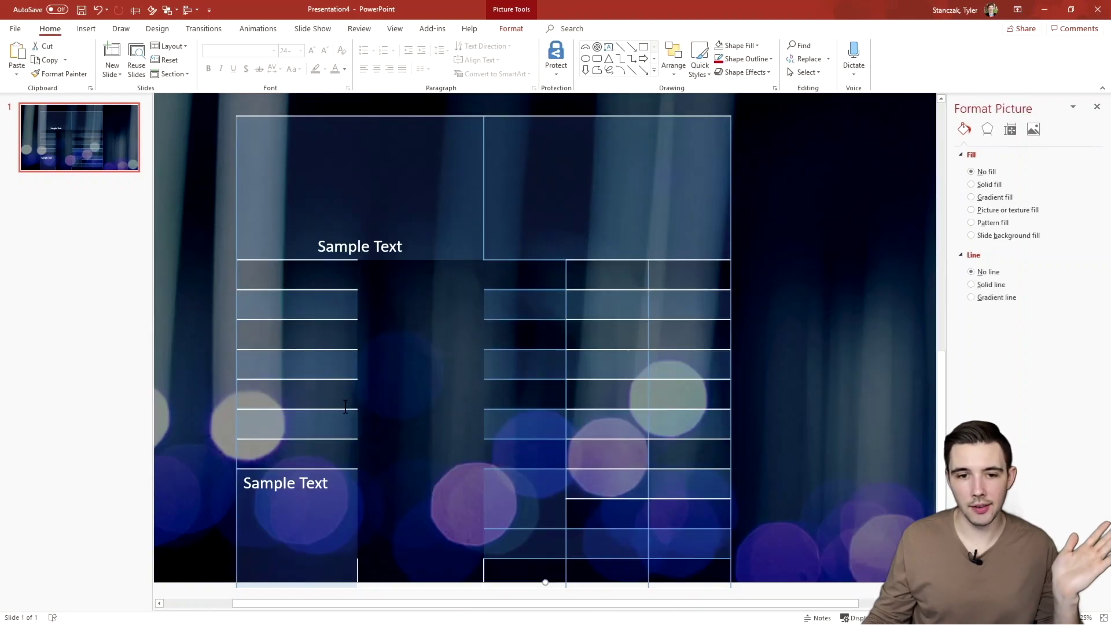